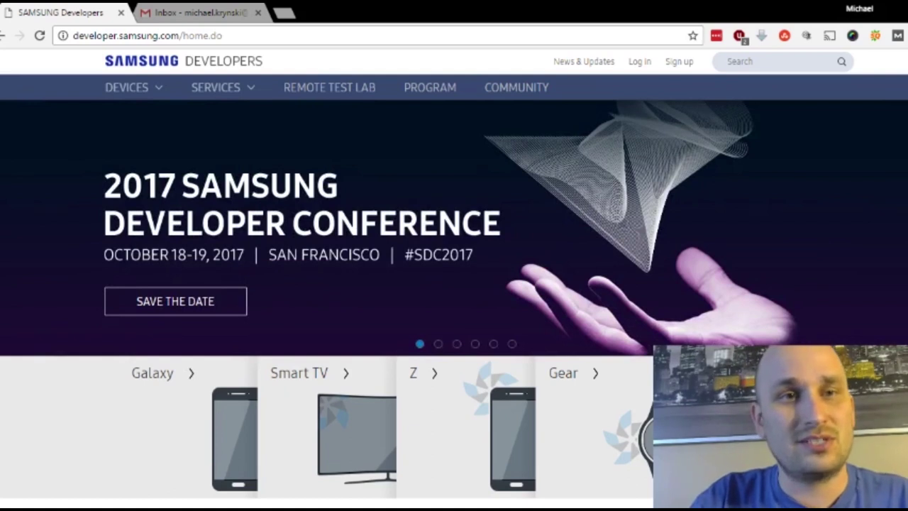
Step: Go from the Samsung Developers home page through Sign up to the Developer Program's Join now form
left_click(144, 68)
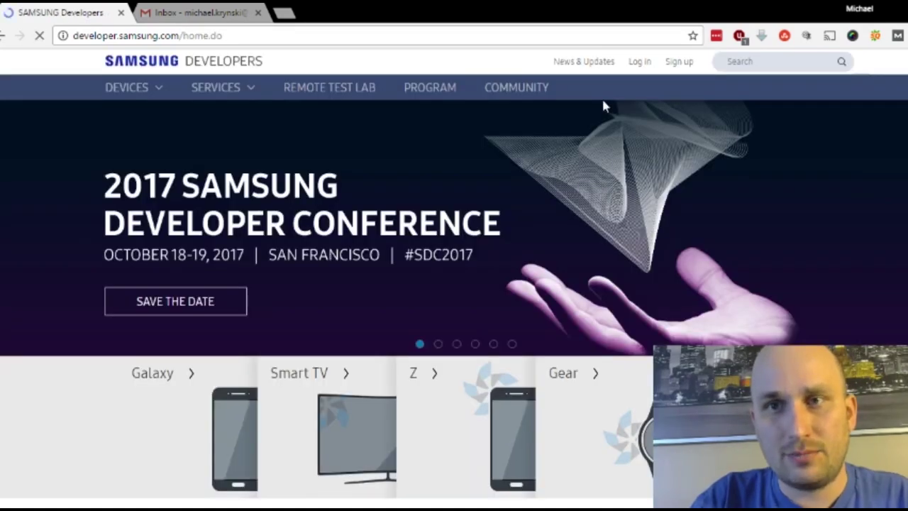
left_click(679, 63)
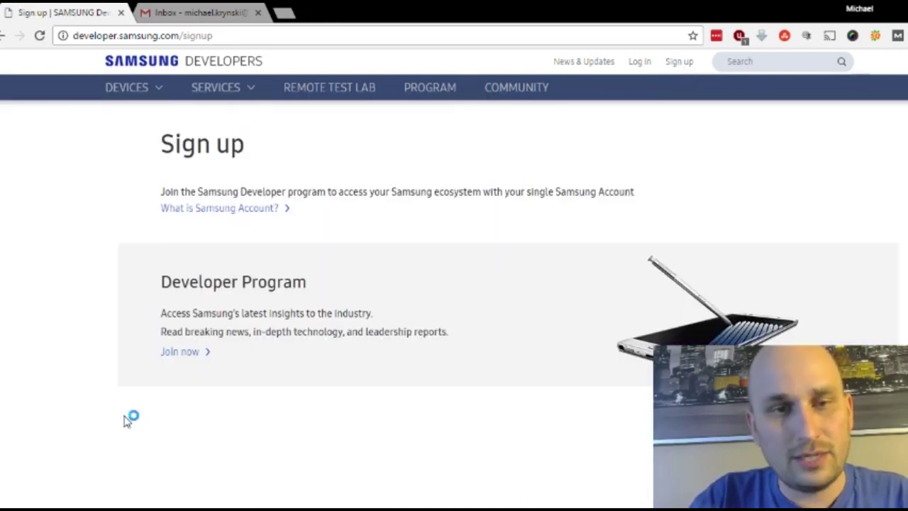
left_click(195, 361)
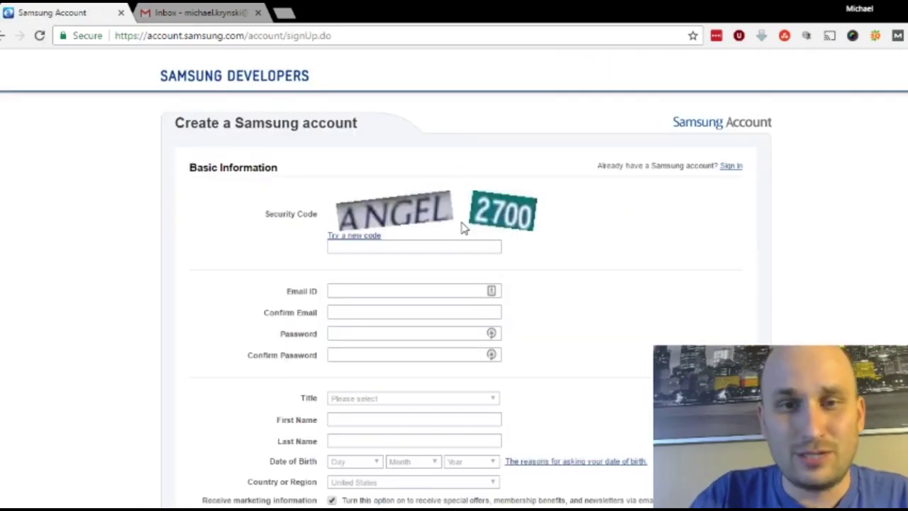
Step: Enter the security code shown in the captcha image
left_click(471, 246)
type("angel")
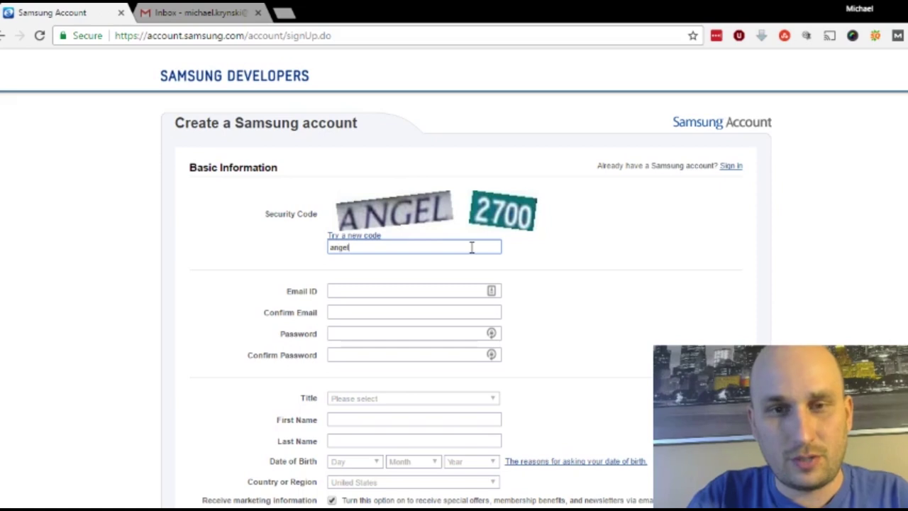
type(" 2700")
key("Tab")
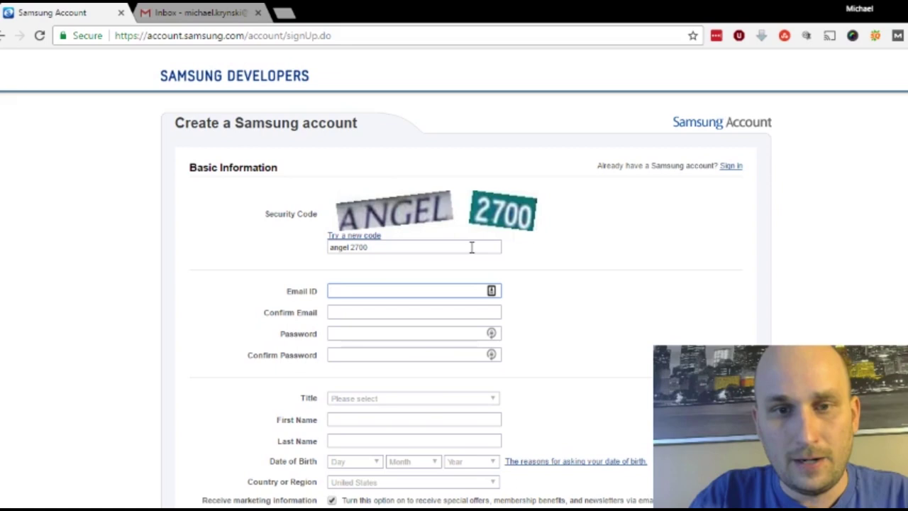
Step: Fill in and confirm the account e-mail ID and the account password
scroll(472, 247, "down", 3)
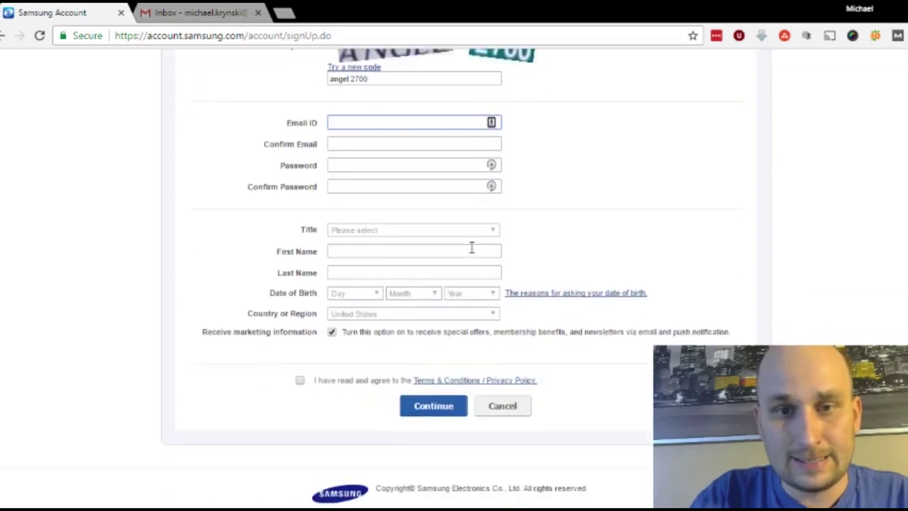
scroll(472, 247, "up", 2)
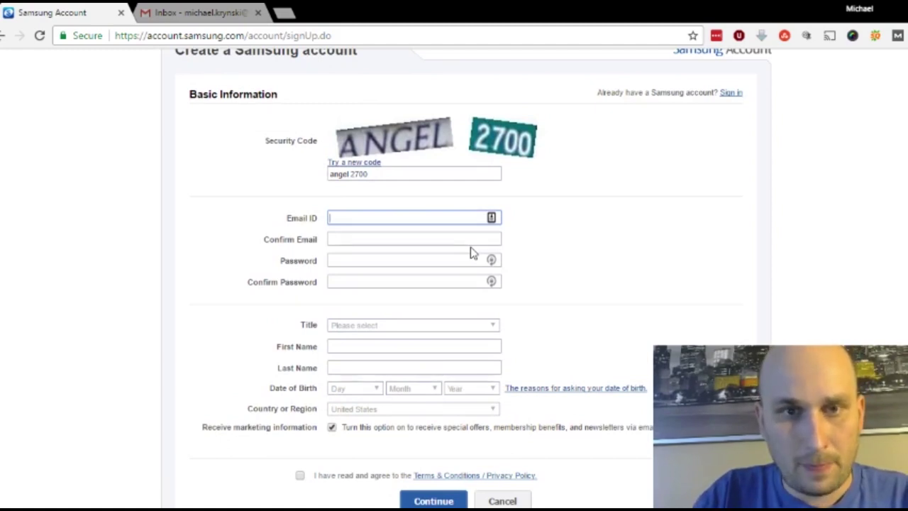
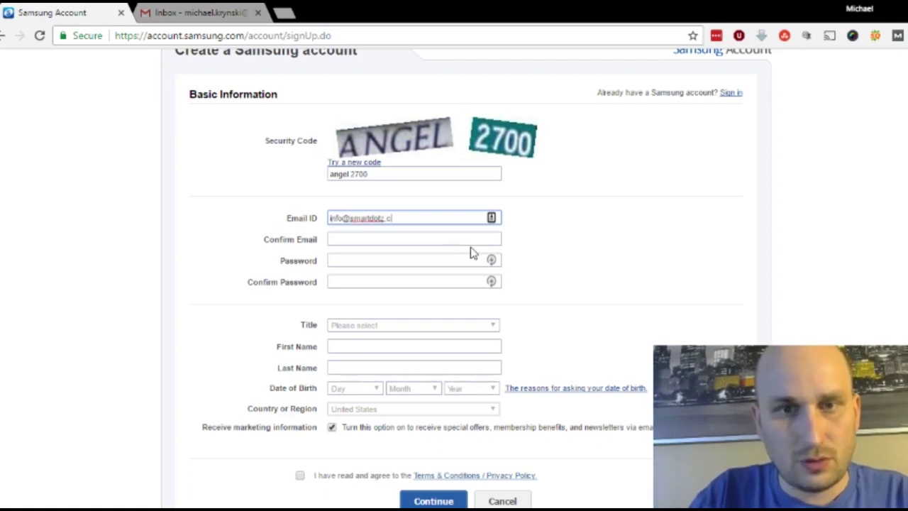
key("Tab")
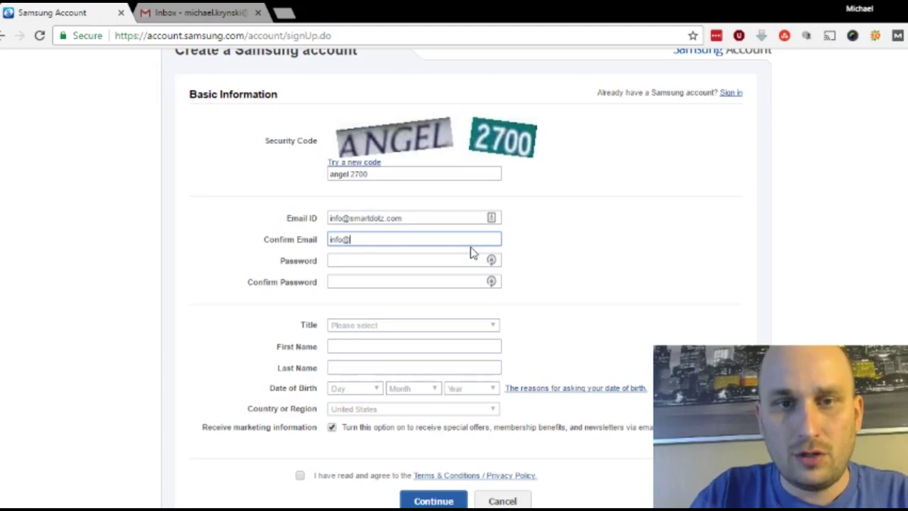
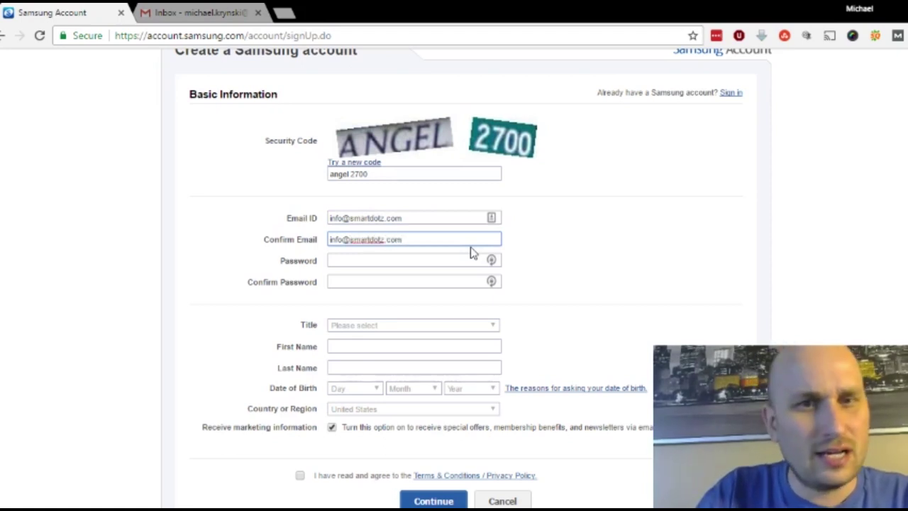
key("Tab")
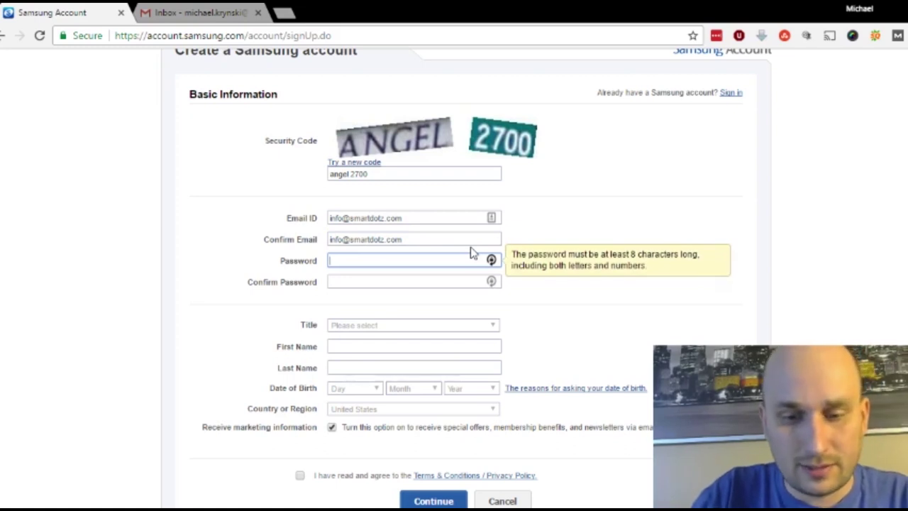
type("********")
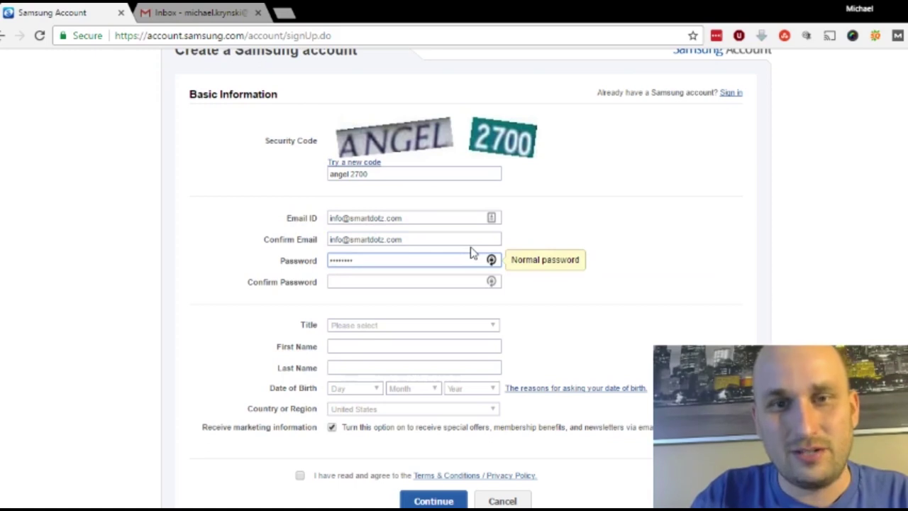
key("Tab")
type("********")
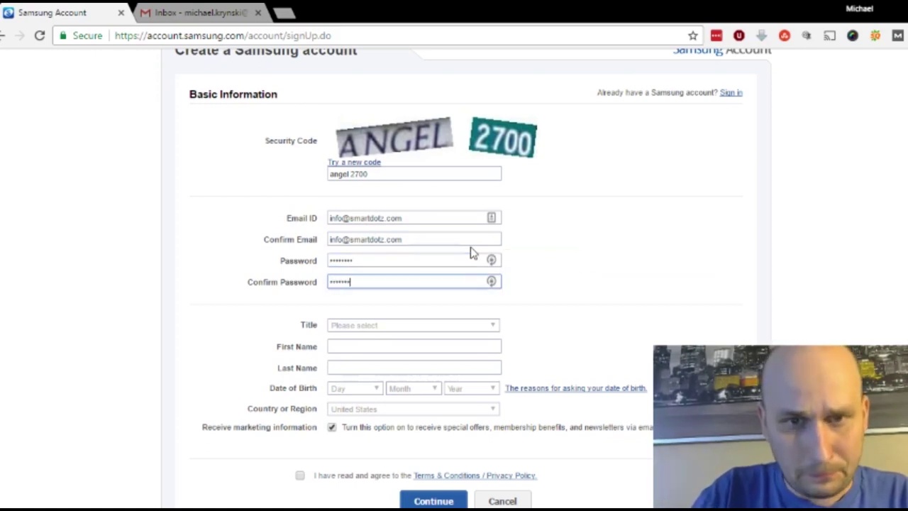
key("BackSpace")
key("BackSpace")
key("BackSpace")
key("BackSpace")
key("BackSpace")
key("BackSpace")
key("BackSpace")
key("BackSpace")
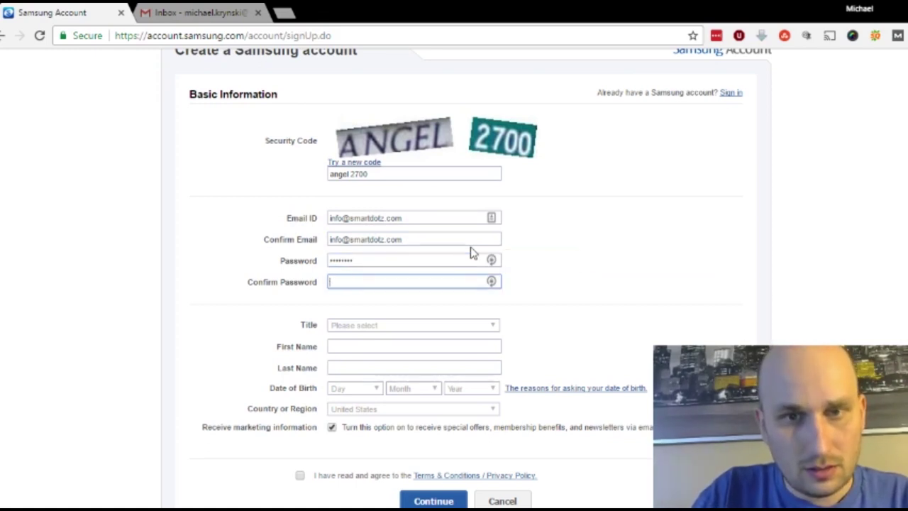
type("********")
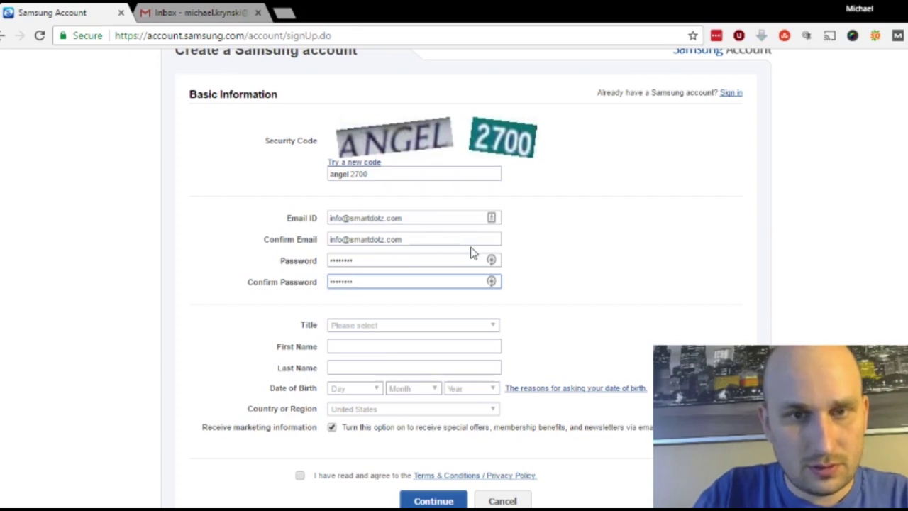
key("Tab")
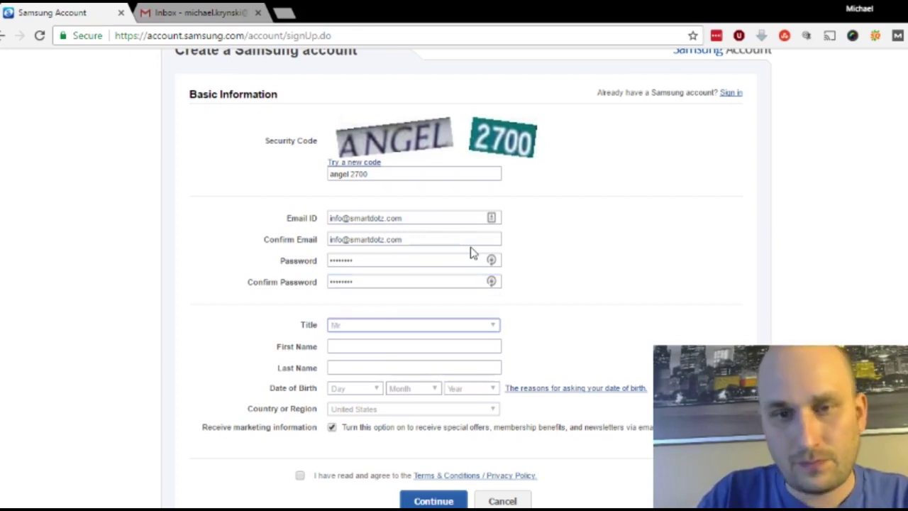
Step: Set the title to Mr and enter the first name, last name and date of birth
key("Tab")
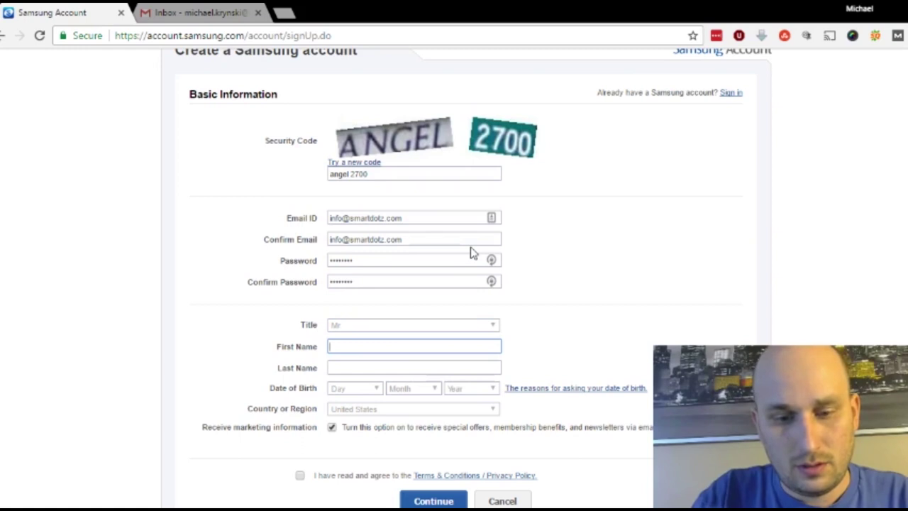
key("Tab")
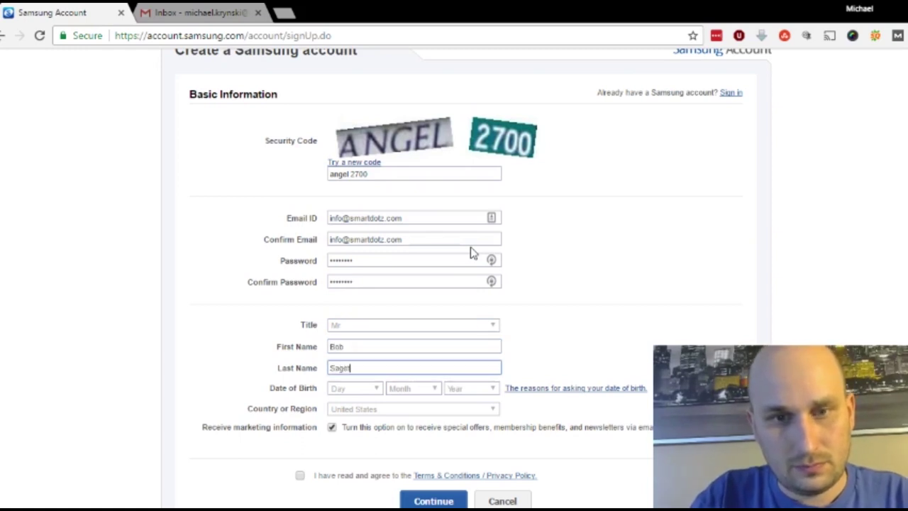
key("Tab")
key("Tab")
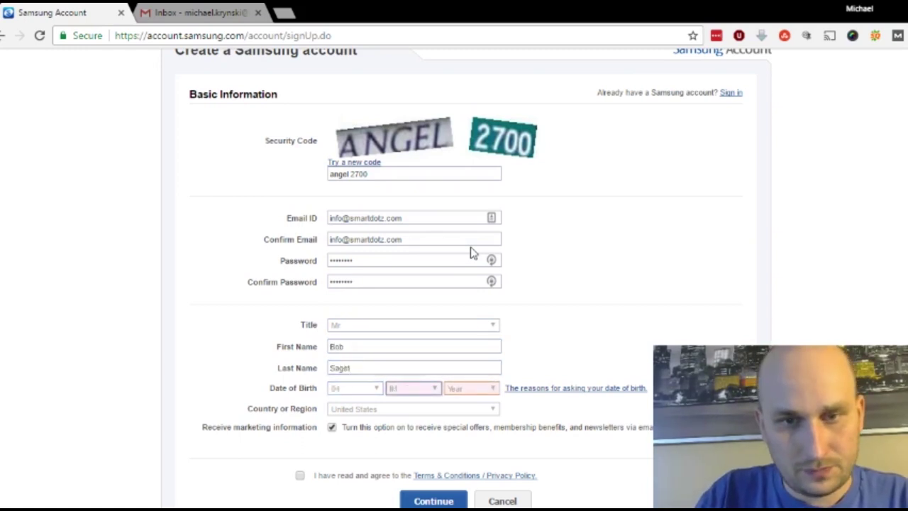
key("Tab")
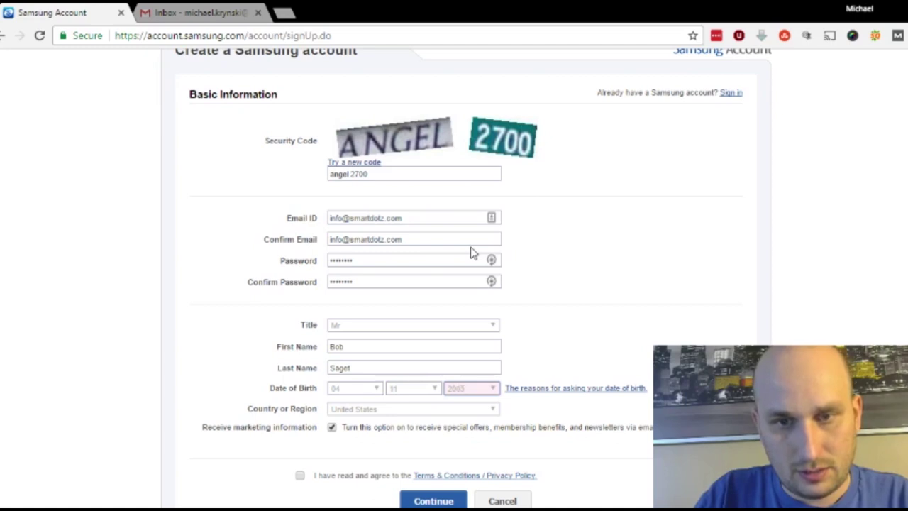
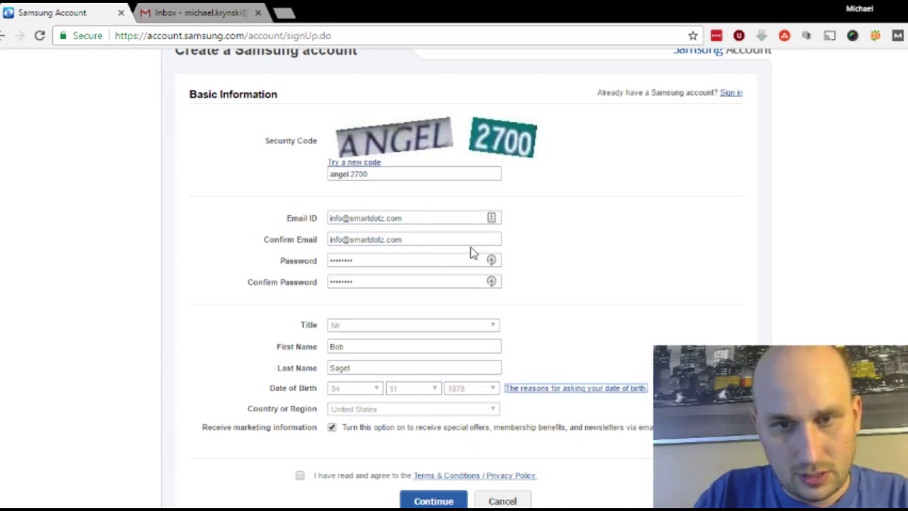
key("Tab")
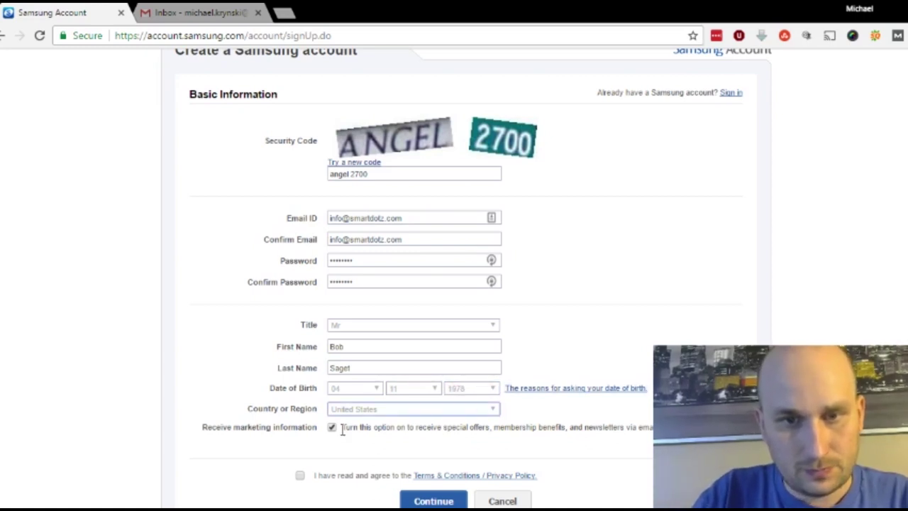
Step: Opt out of marketing information and accept the terms and privacy policy
left_click(332, 428)
scroll(332, 429, "down", 2)
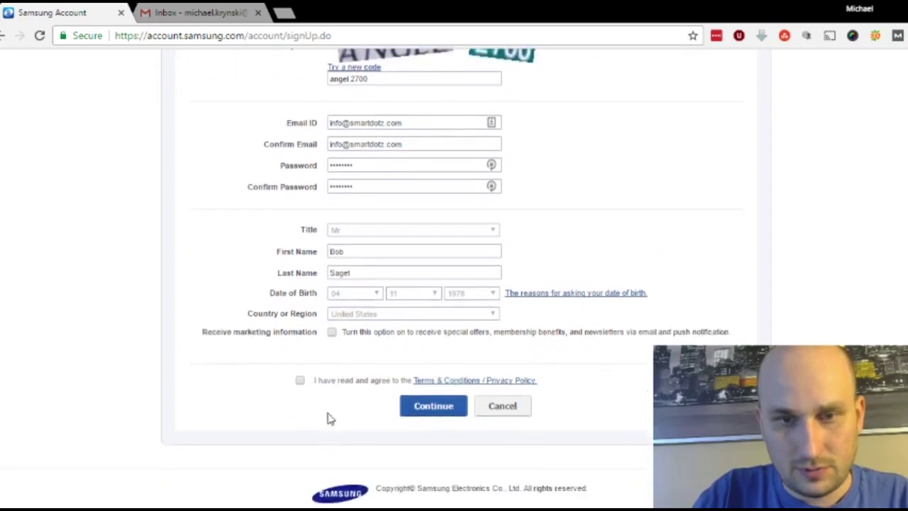
left_click(299, 380)
Step: Submit the sign-up, choose Tizen and Mobile as interests, and continue to e-mail verification
left_click(429, 406)
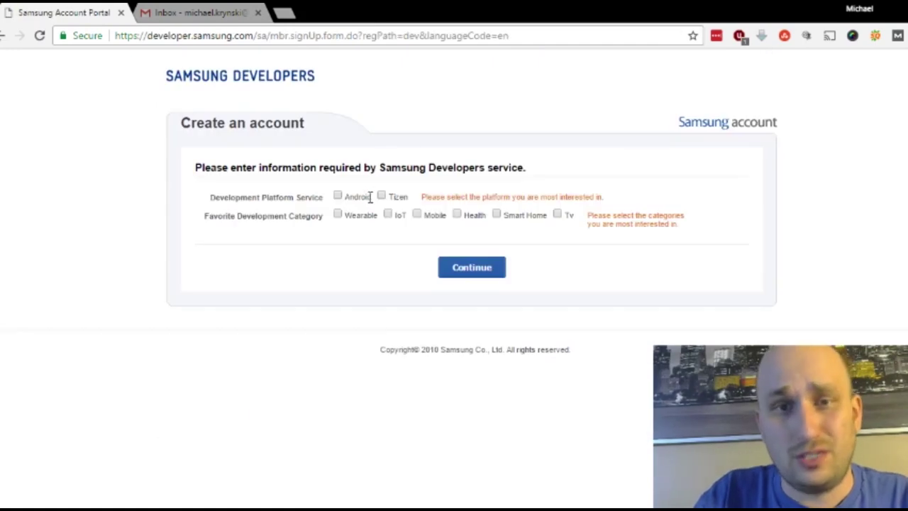
left_click(382, 196)
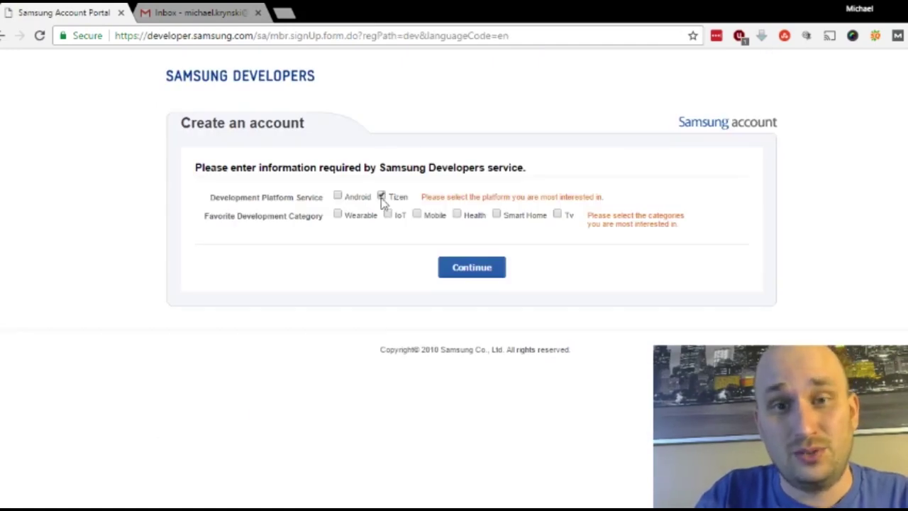
left_click(418, 215)
left_click(470, 279)
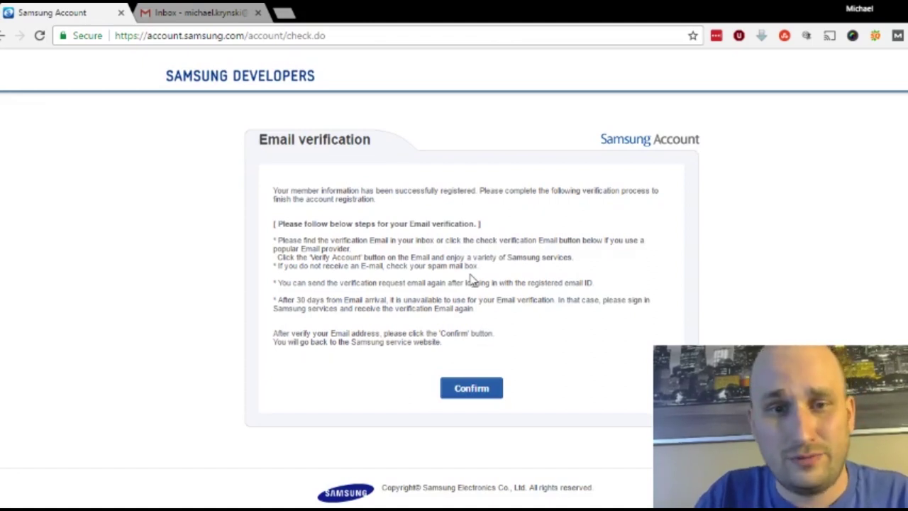
Step: In the refreshed Gmail inbox, open the Samsung welcome email's full content and follow 'Log in now'
left_click(190, 12)
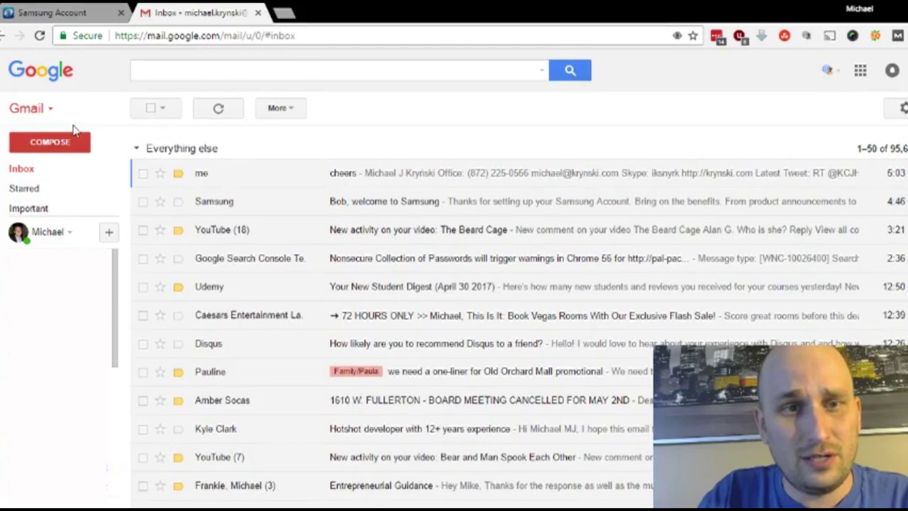
left_click(27, 171)
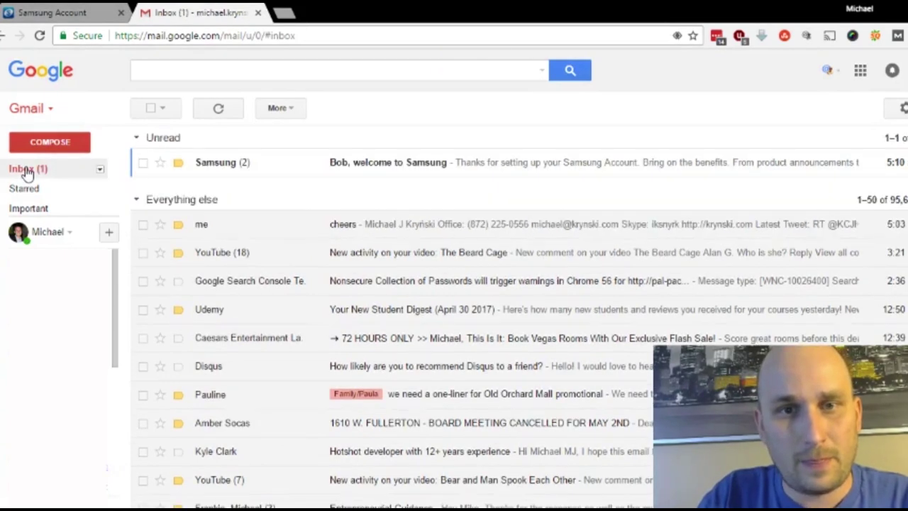
left_click(341, 165)
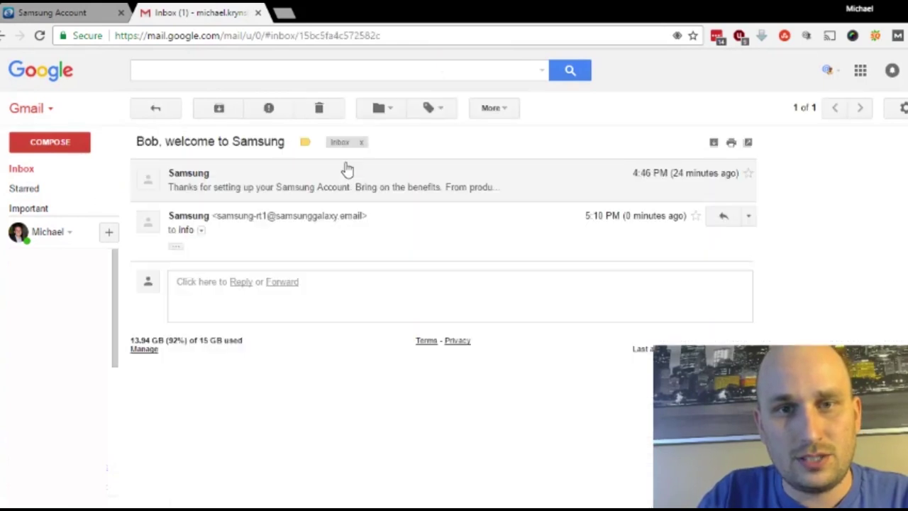
left_click(176, 246)
scroll(472, 310, "down", 2)
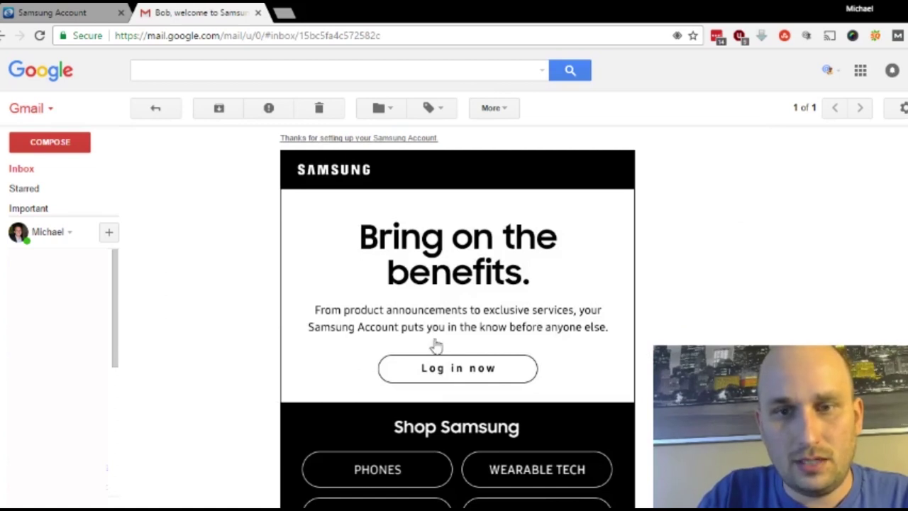
scroll(620, 320, "down", 1)
scroll(619, 320, "down", 1)
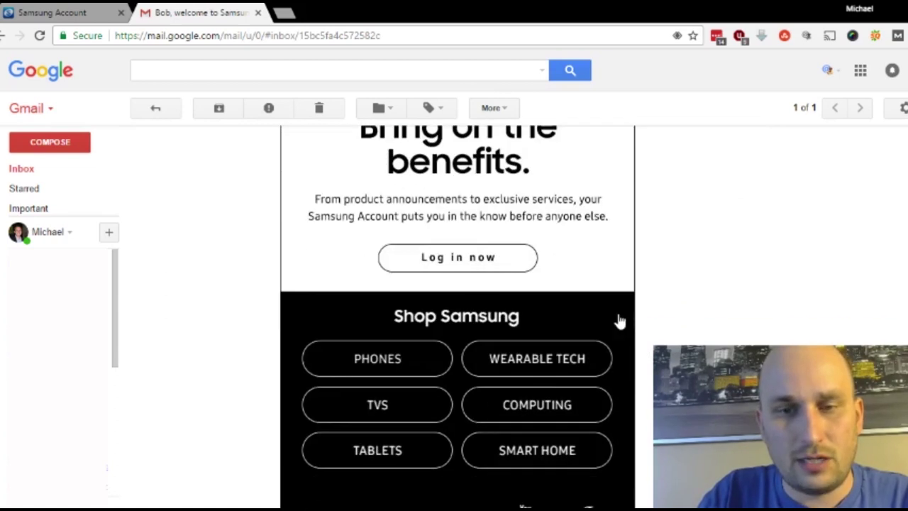
left_click(486, 259)
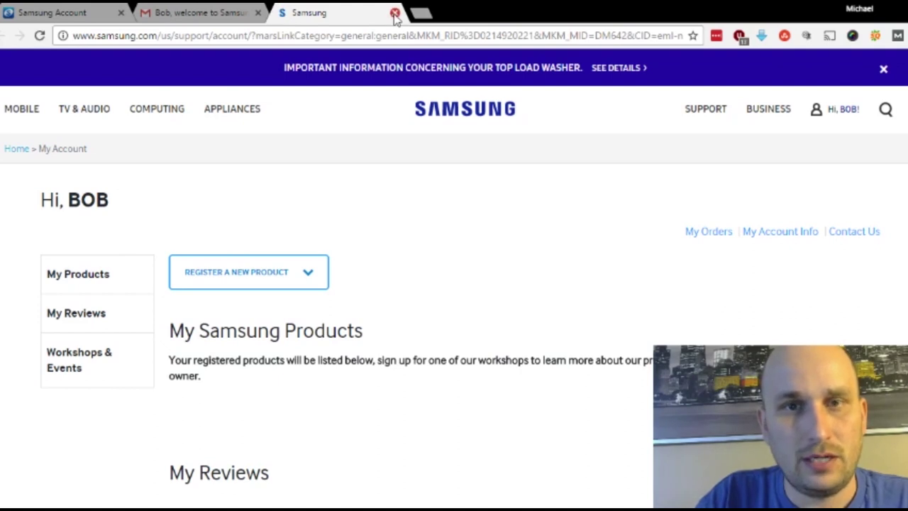
Step: Close the My Account tab, load developer.samsung.com, and open its COMMUNITY page
left_click(395, 13)
left_click(90, 10)
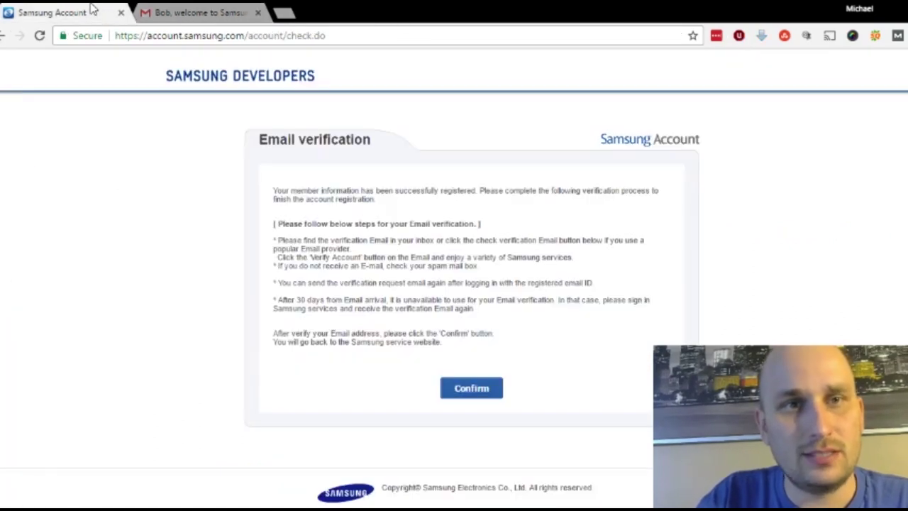
left_click(253, 40)
type("dev")
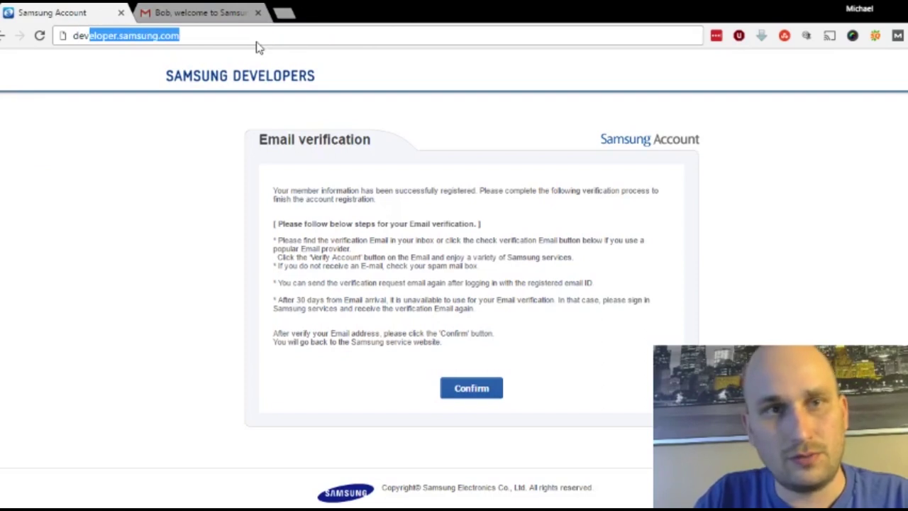
key("Return")
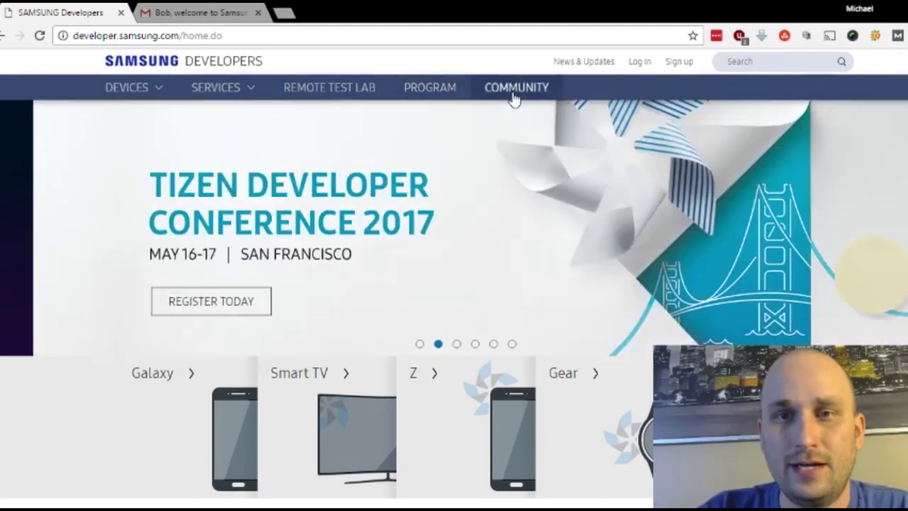
left_click(516, 88)
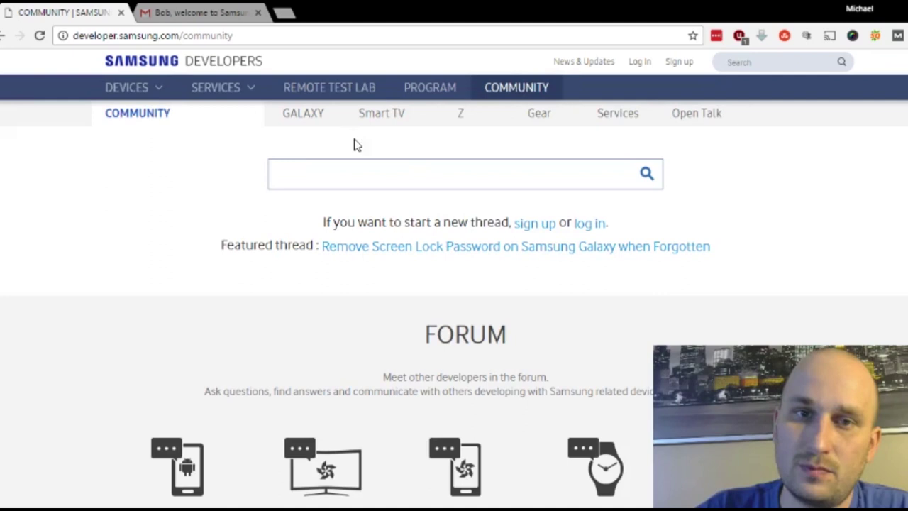
Step: Open the Open Talk forum and the thread 'Transfer Text Messages from Android to Computer'
left_click(687, 118)
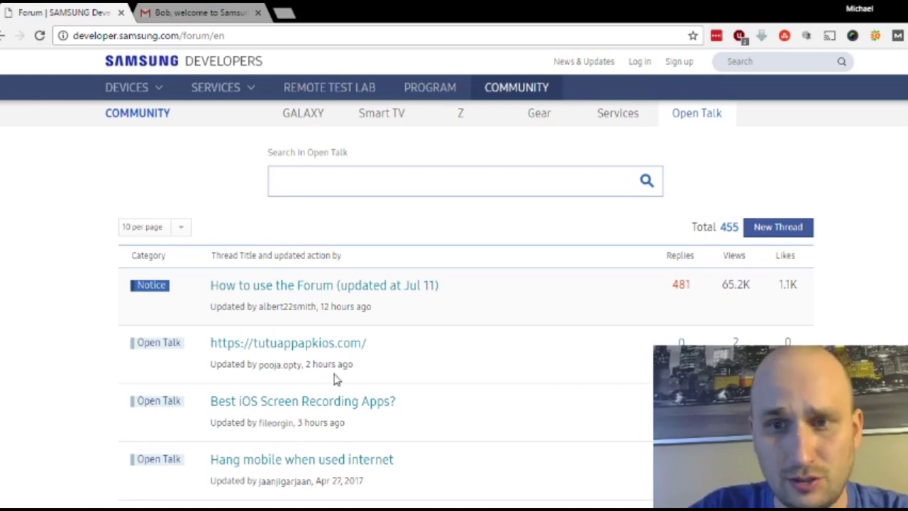
scroll(576, 301, "down", 1)
scroll(576, 300, "down", 8)
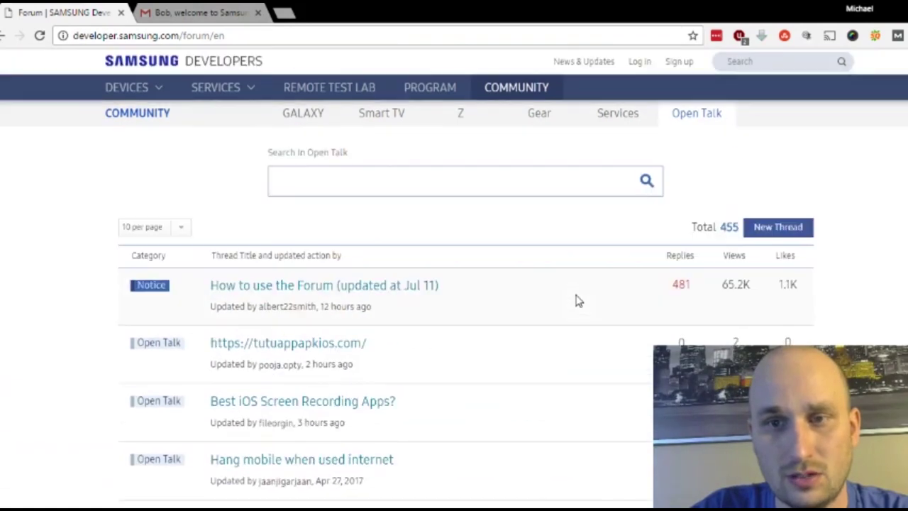
scroll(579, 300, "down", 5)
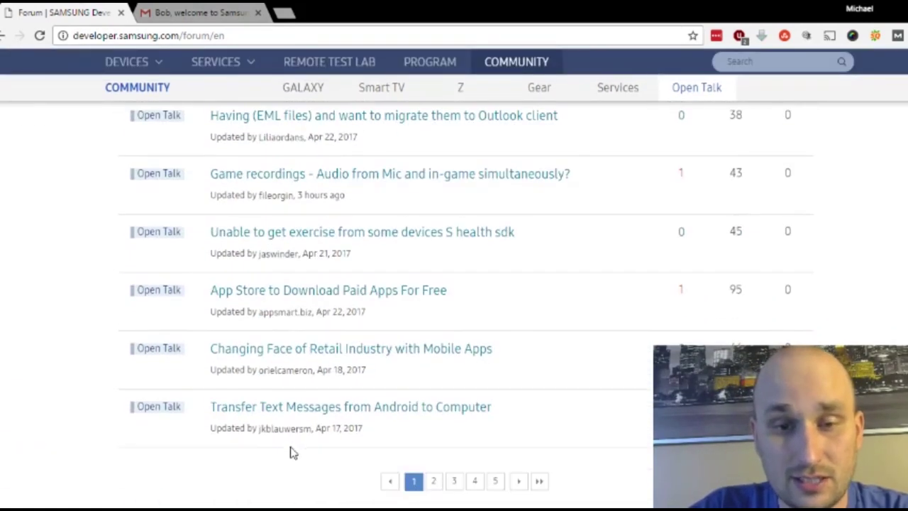
left_click(480, 409)
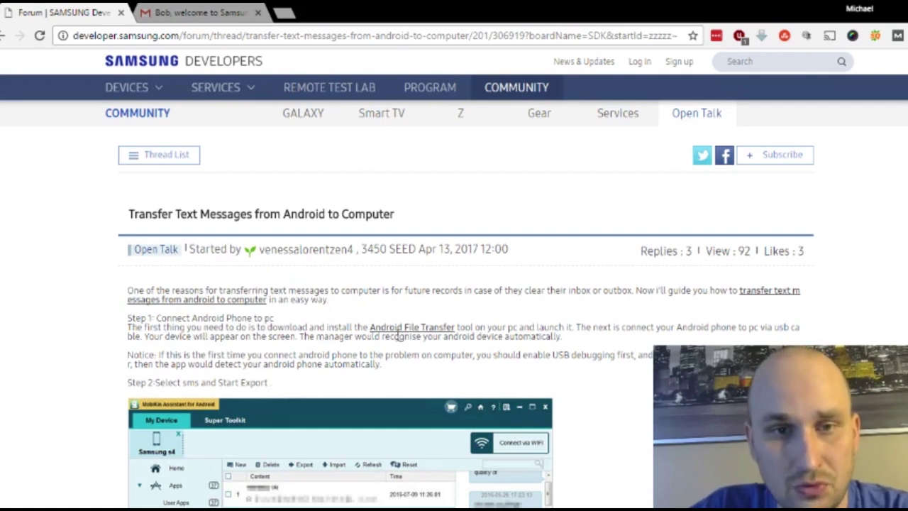
Step: Scroll through the thread's posts and replies
scroll(396, 337, "down", 1)
scroll(397, 339, "down", 4)
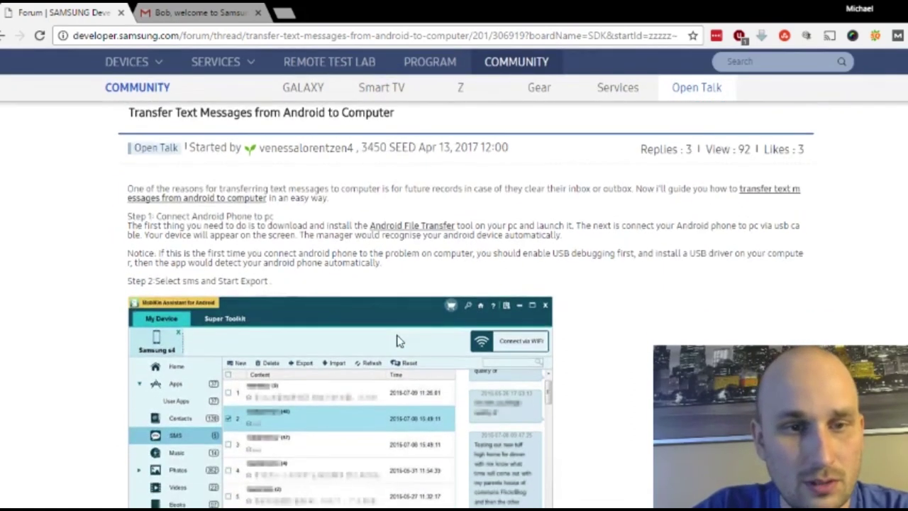
scroll(398, 341, "down", 3)
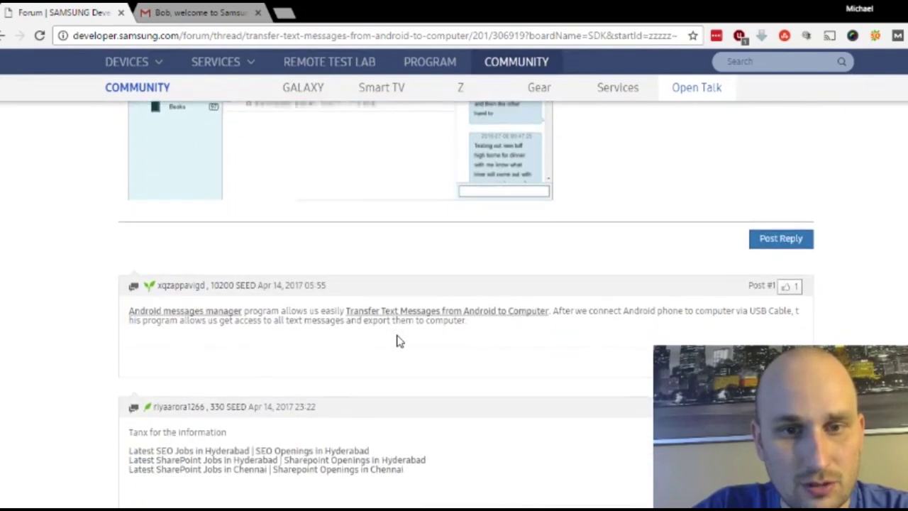
scroll(397, 342, "down", 2)
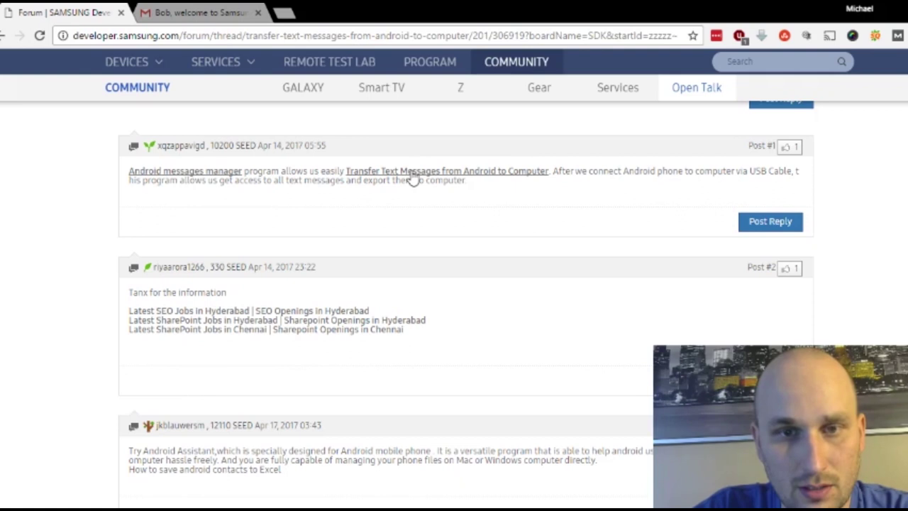
scroll(506, 367, "down", 3)
scroll(506, 366, "up", 15)
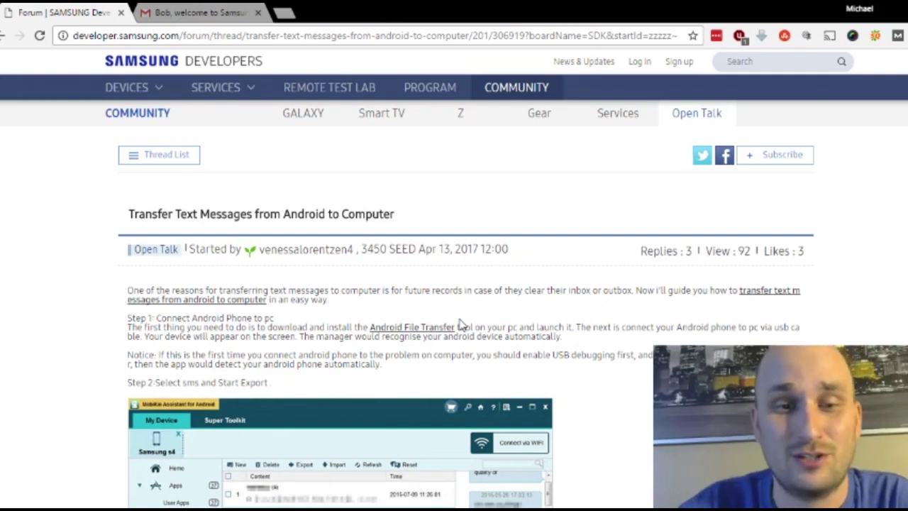
scroll(459, 324, "down", 12)
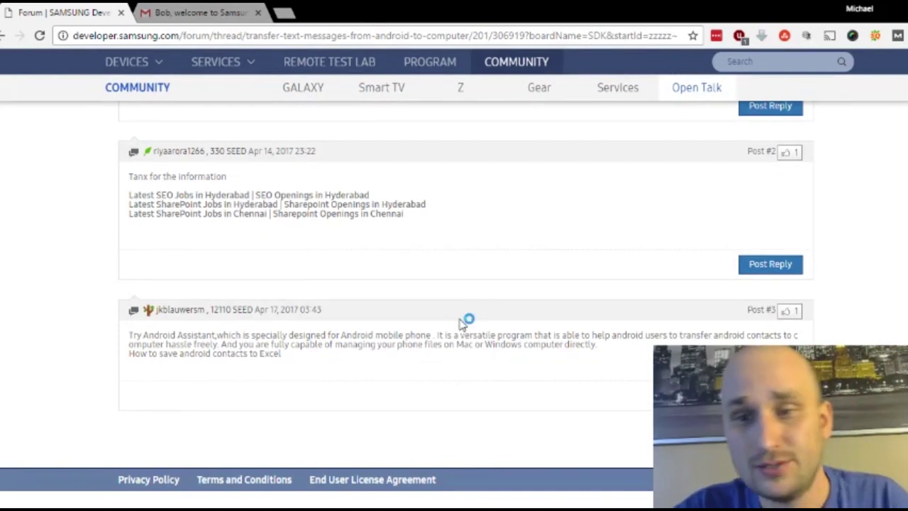
scroll(461, 325, "down", 6)
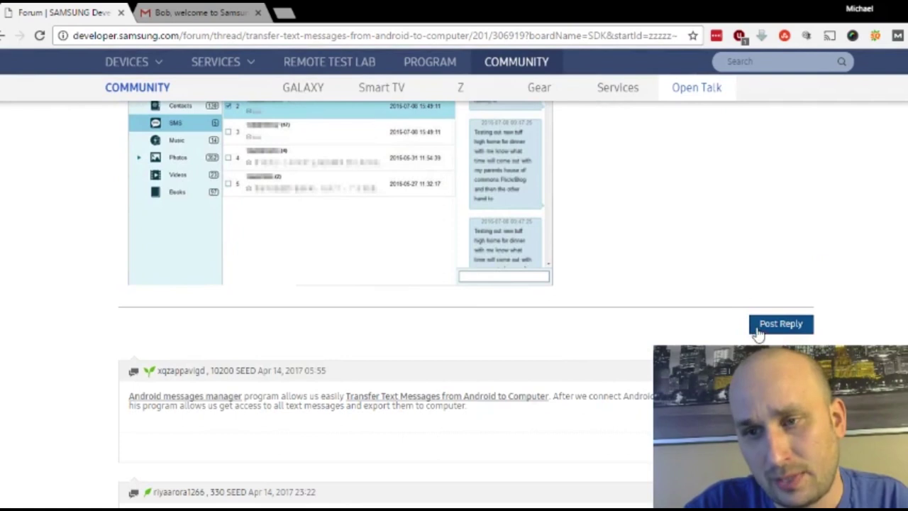
Step: Choose Post Reply and sign in with the Samsung account ID and password
left_click(759, 330)
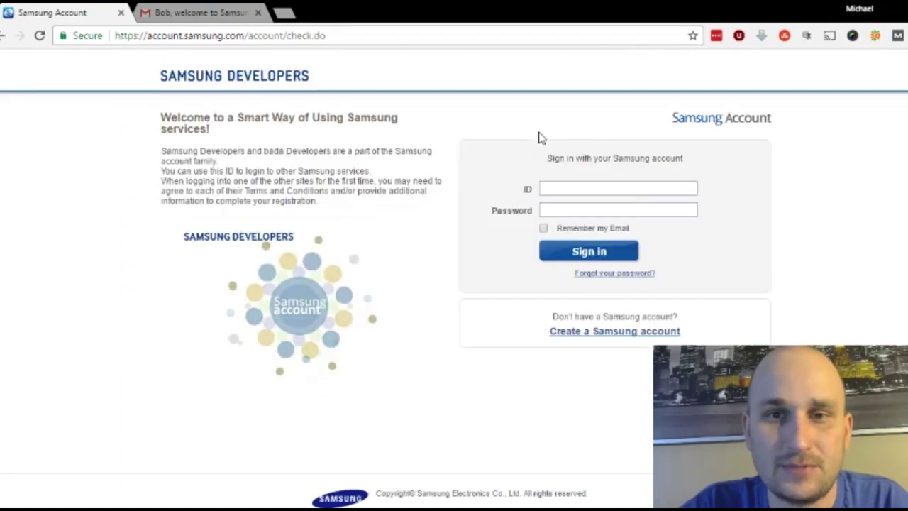
left_click(643, 192)
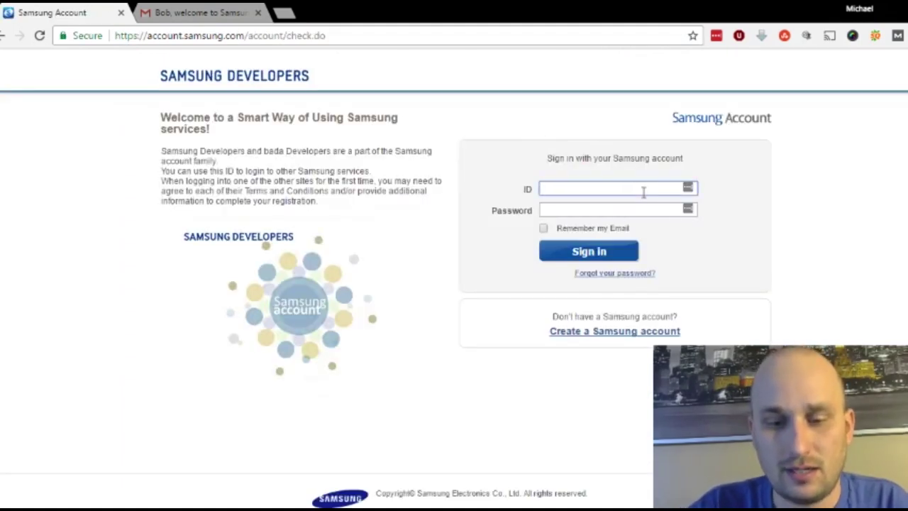
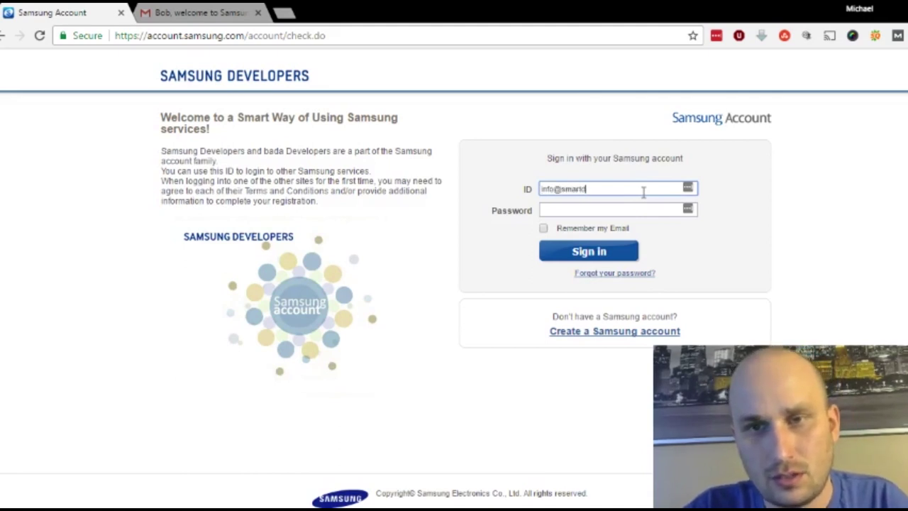
key("Tab")
type("******")
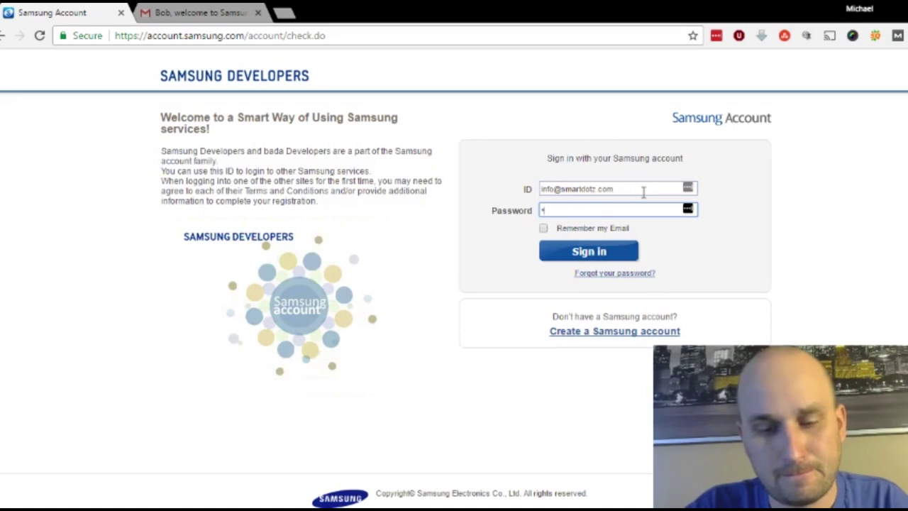
type("**")
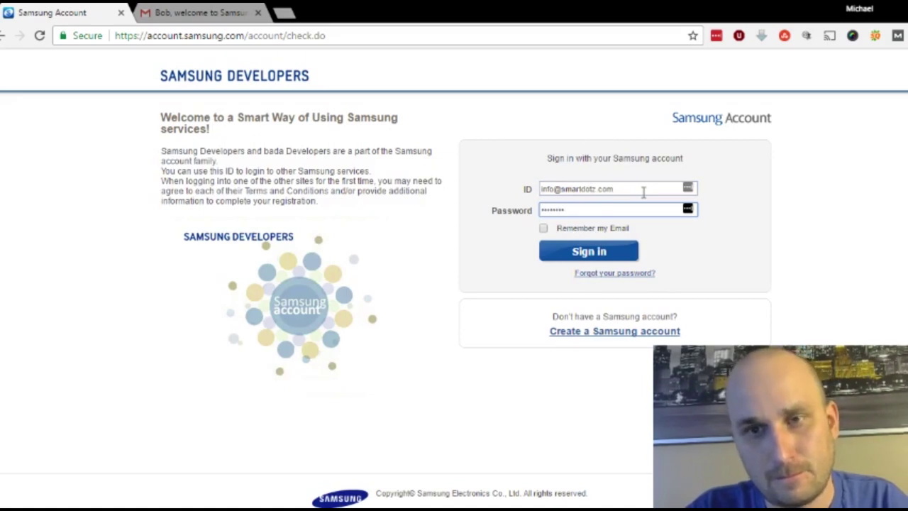
key("Return")
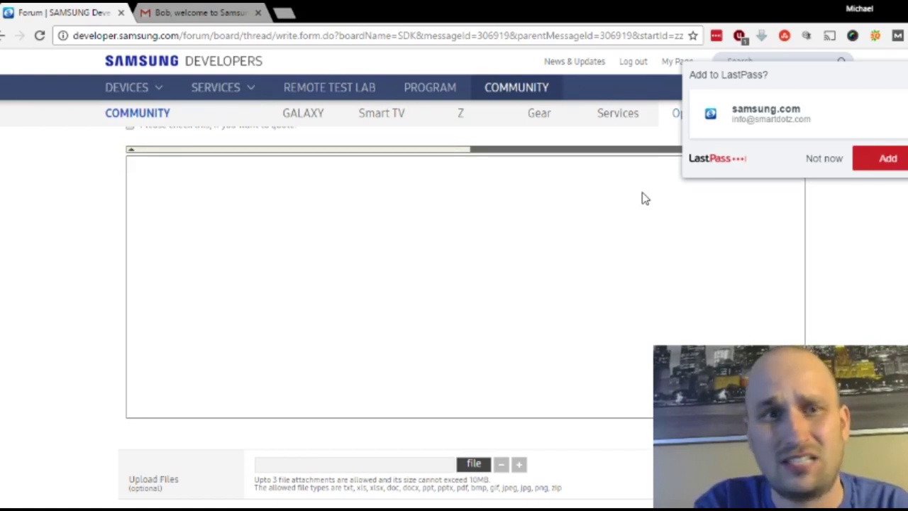
Step: Dismiss the password-saving prompt and reopen the reply editor showing the posting guidelines
left_click(872, 212)
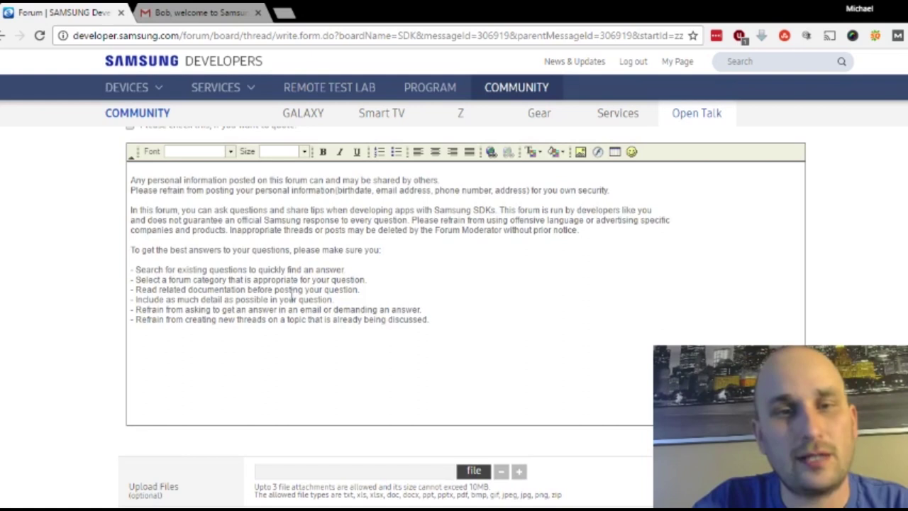
left_click(324, 236)
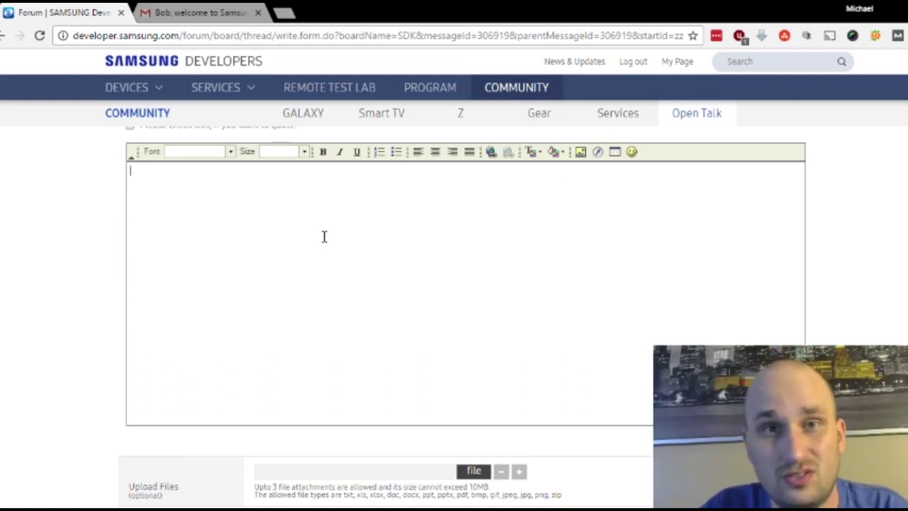
scroll(325, 236, "down", 5)
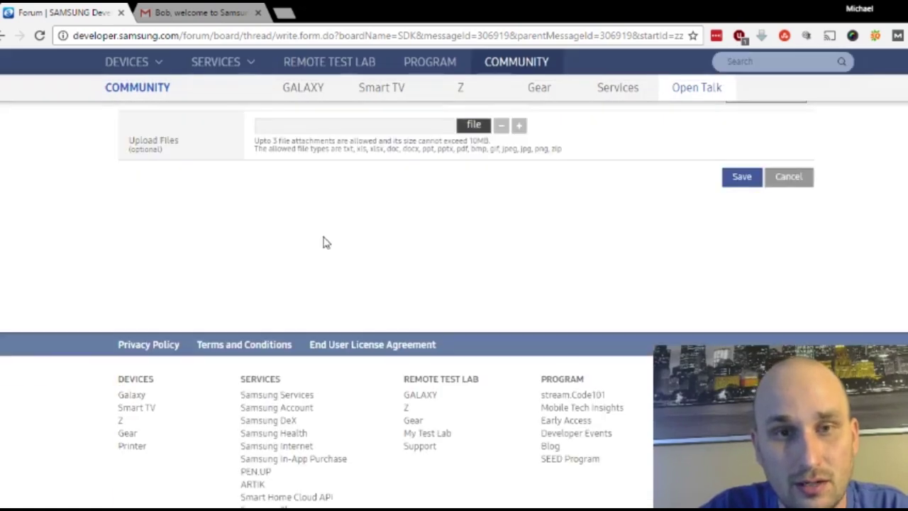
scroll(324, 236, "up", 5)
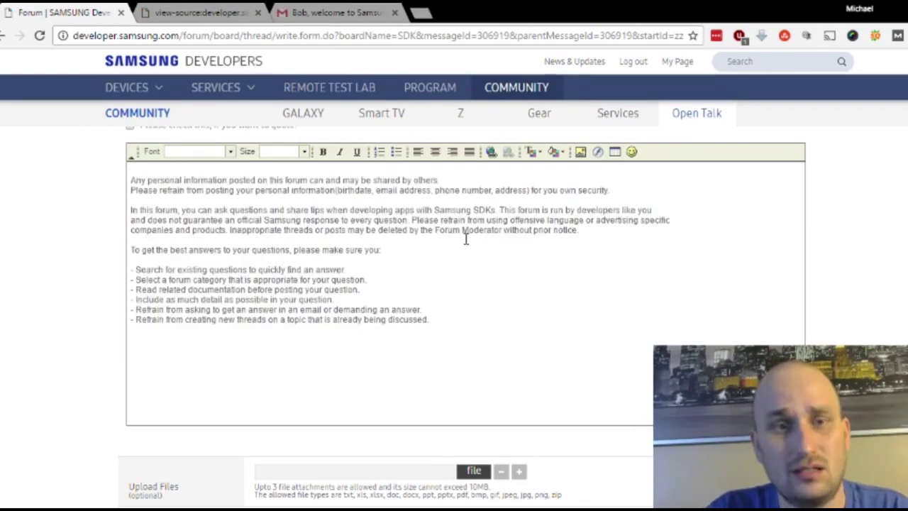
left_click(467, 239)
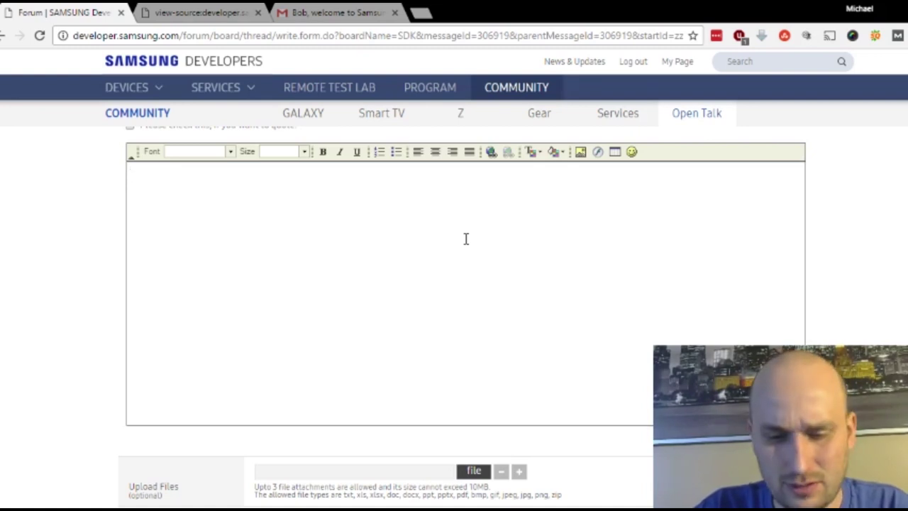
type("Thanks fo")
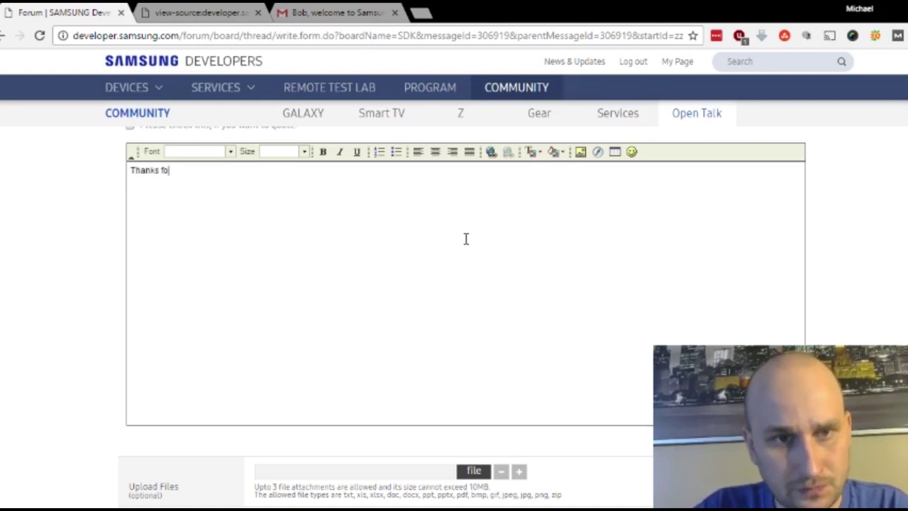
type("r the info! N")
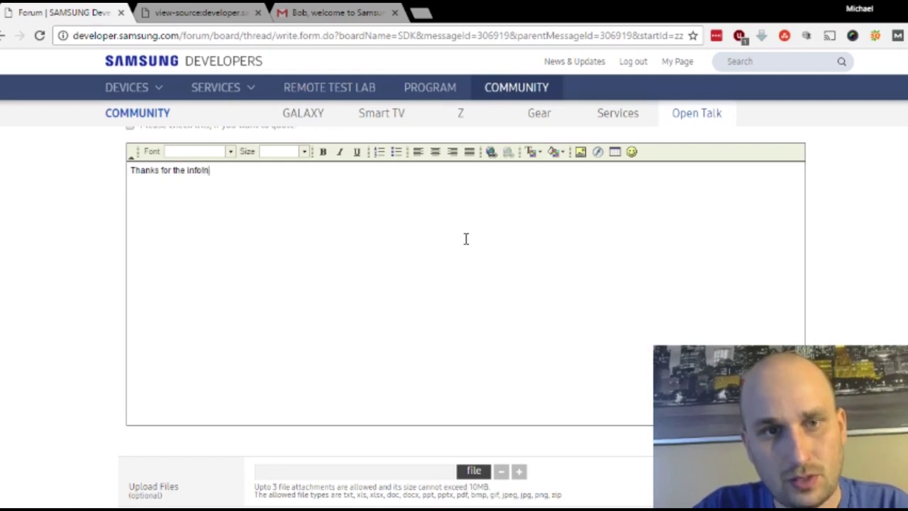
type("ow I know h")
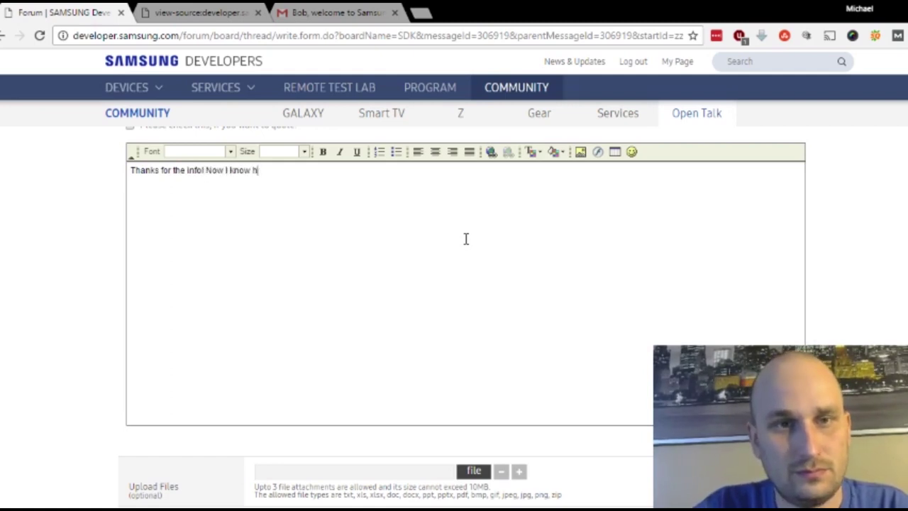
type("ow to transfer stuff!")
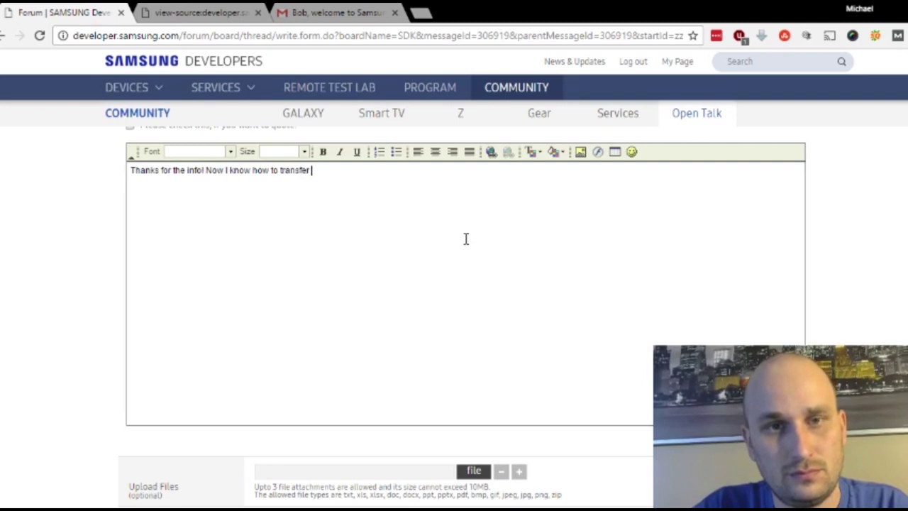
key("Return")
key("Return")
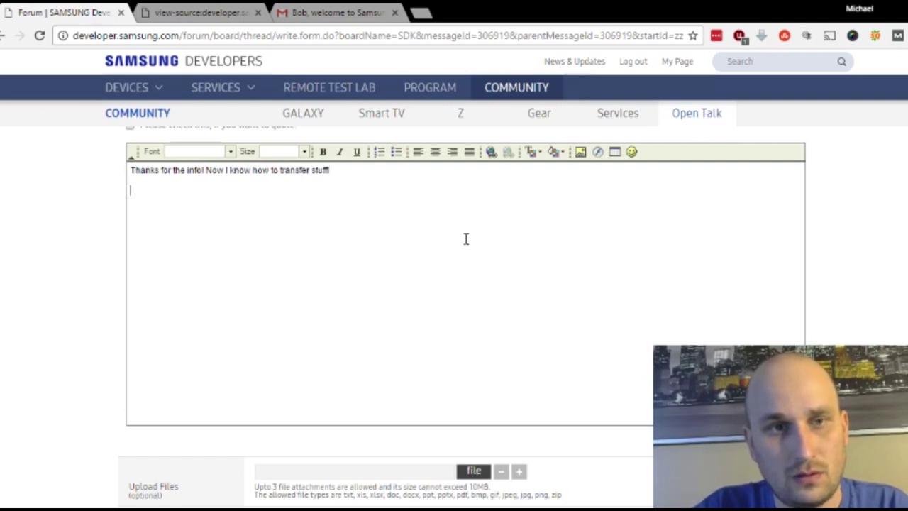
type("Mike")
key("BackSpace")
key("BackSpace")
key("BackSpace")
key("BackSpace")
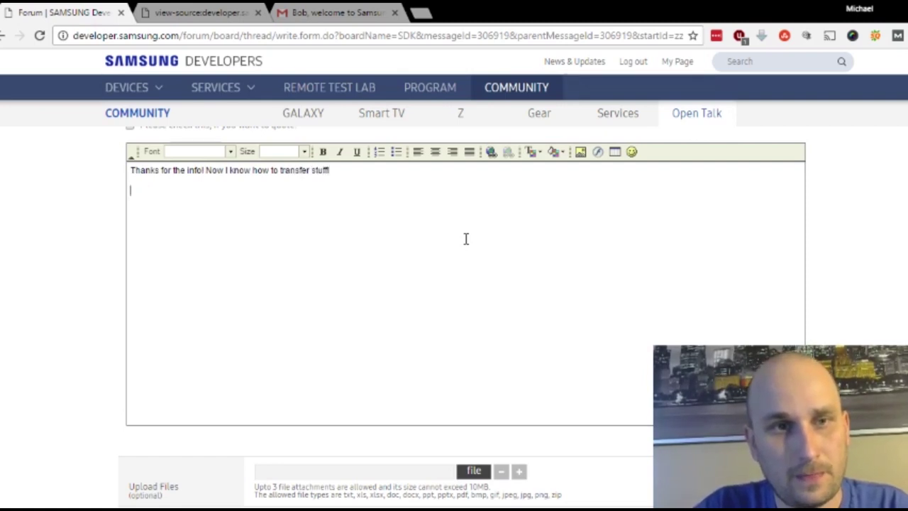
type("-Mike")
key("Return")
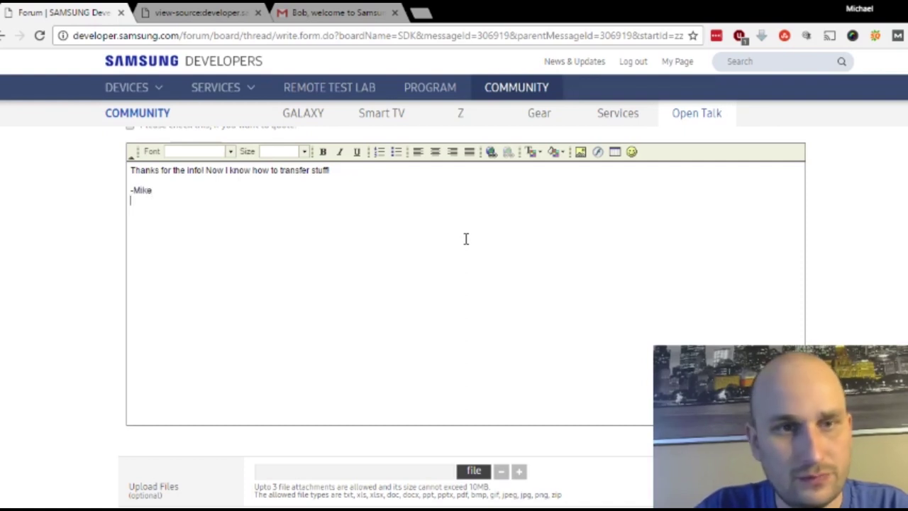
type("http://")
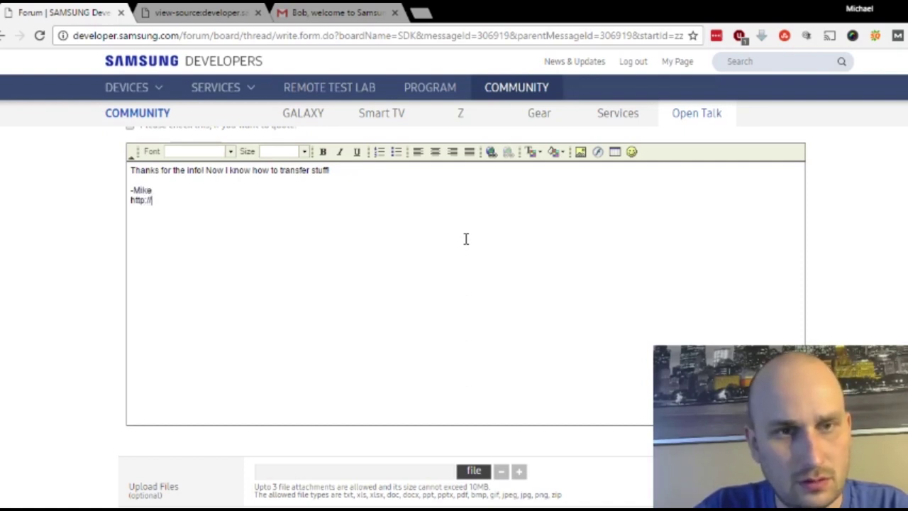
type("wrynski.co")
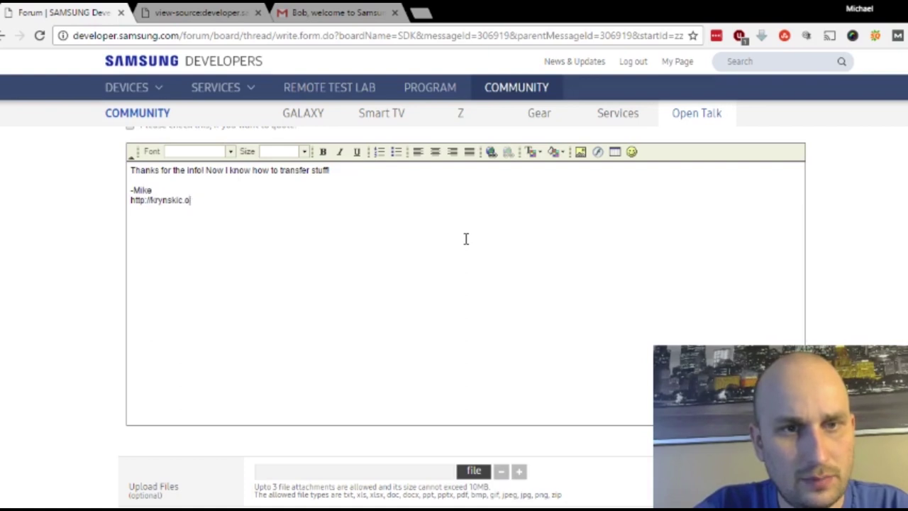
type("m")
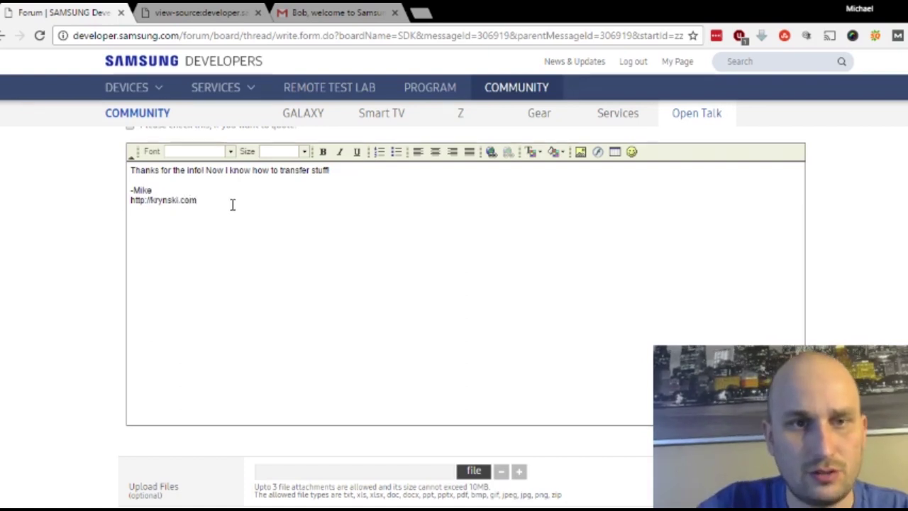
Step: Link the signature's website address to the pasted krynski.com domain
left_click_drag(204, 202, 122, 219)
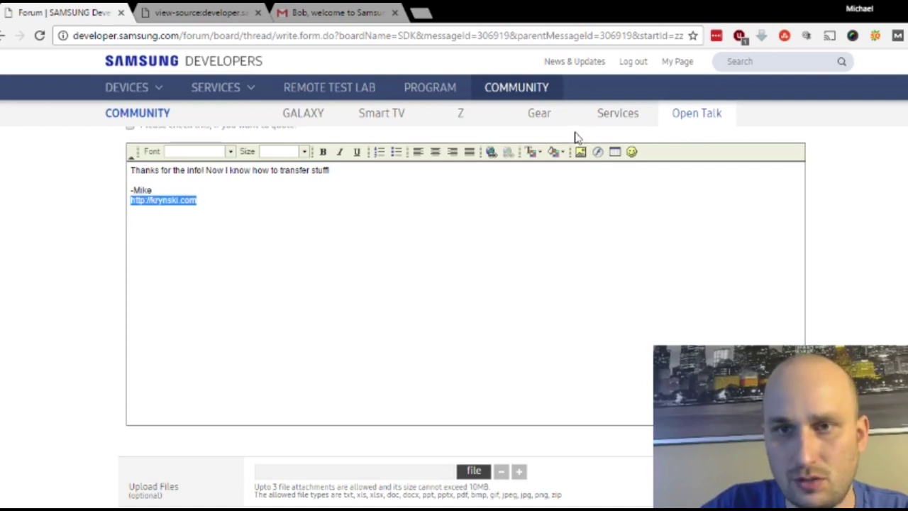
left_click(491, 153)
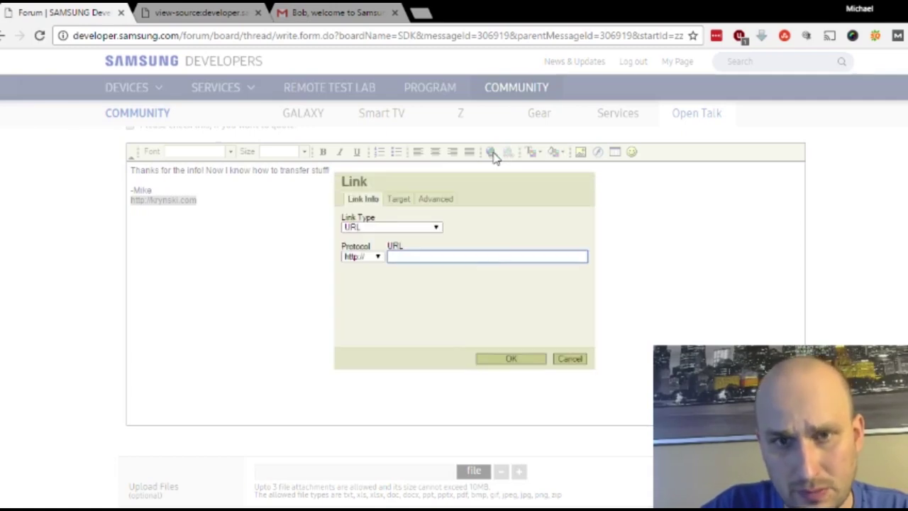
type("krynski.com")
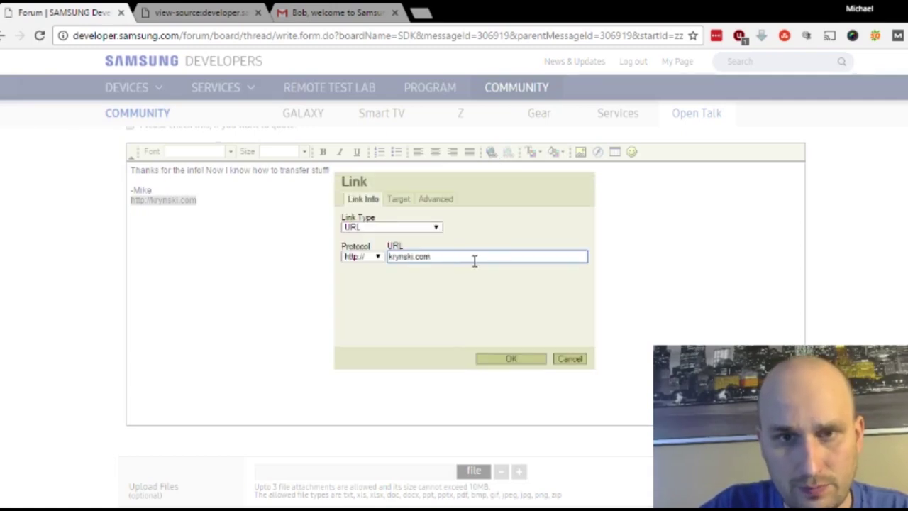
left_click(533, 361)
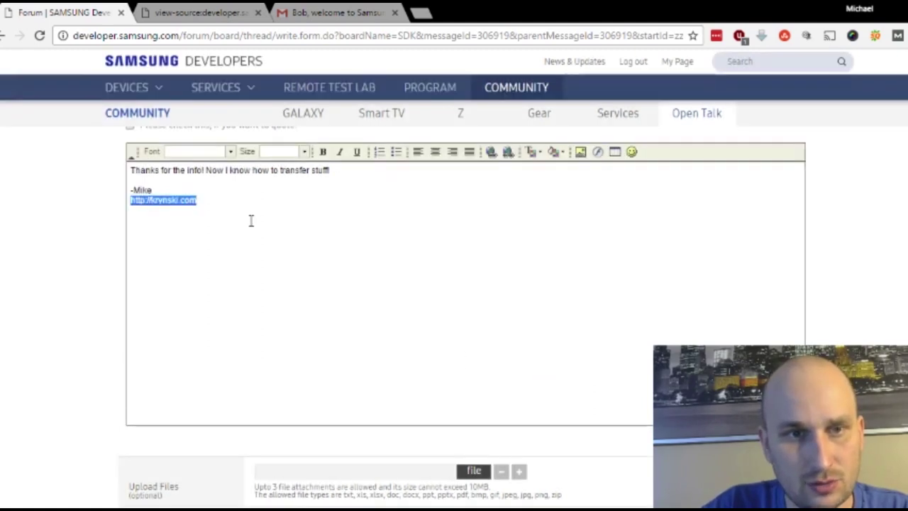
left_click(181, 188)
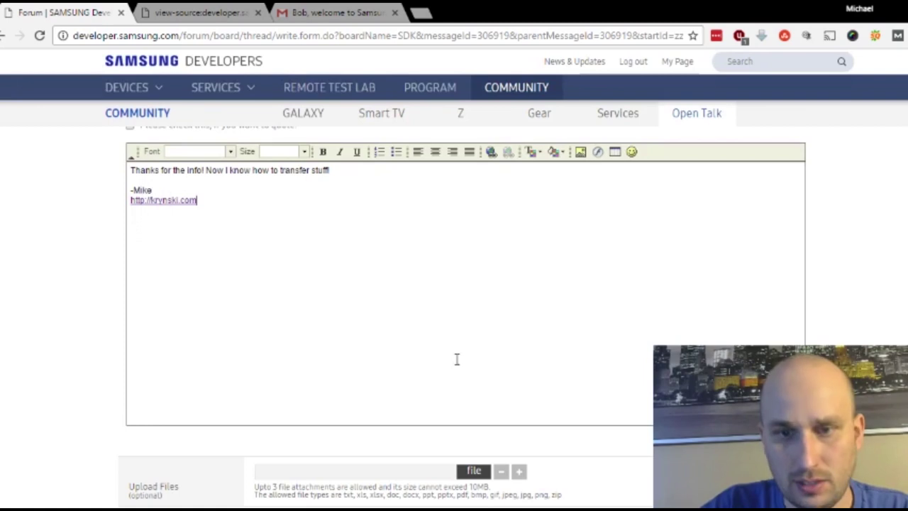
scroll(454, 284, "down", 1)
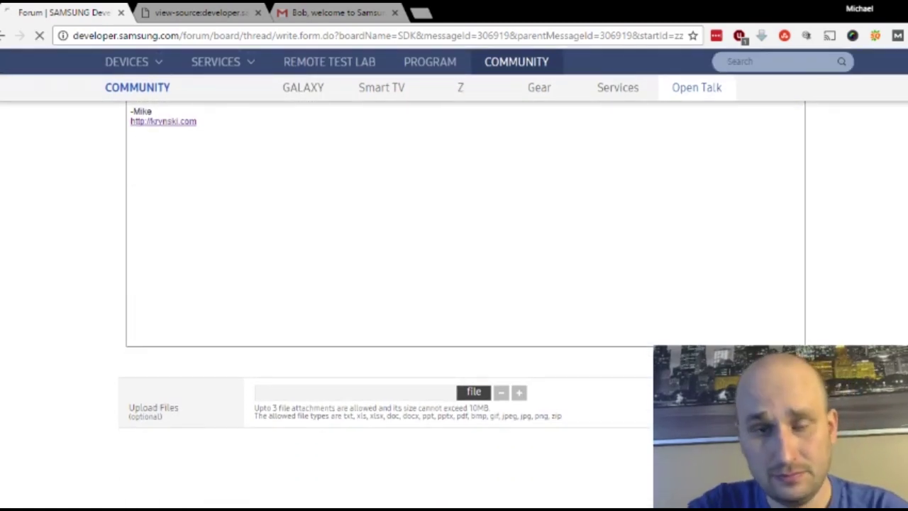
Step: Post the reply, check it appears as Post #4, and open the thread's page source
key("F5")
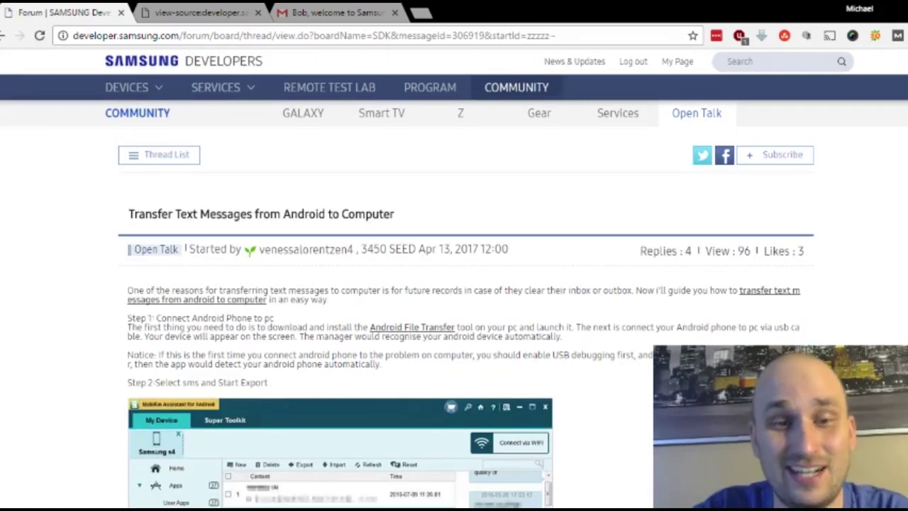
scroll(454, 284, "down", 15)
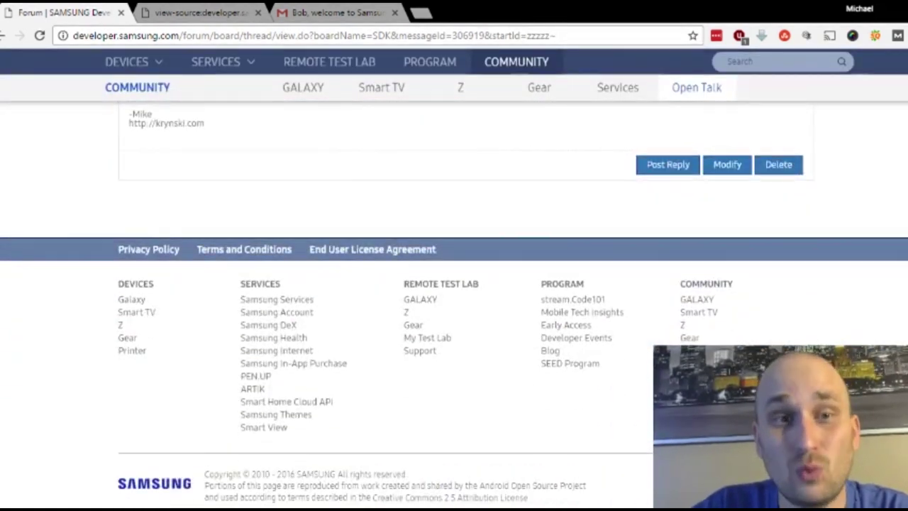
scroll(454, 283, "up", 3)
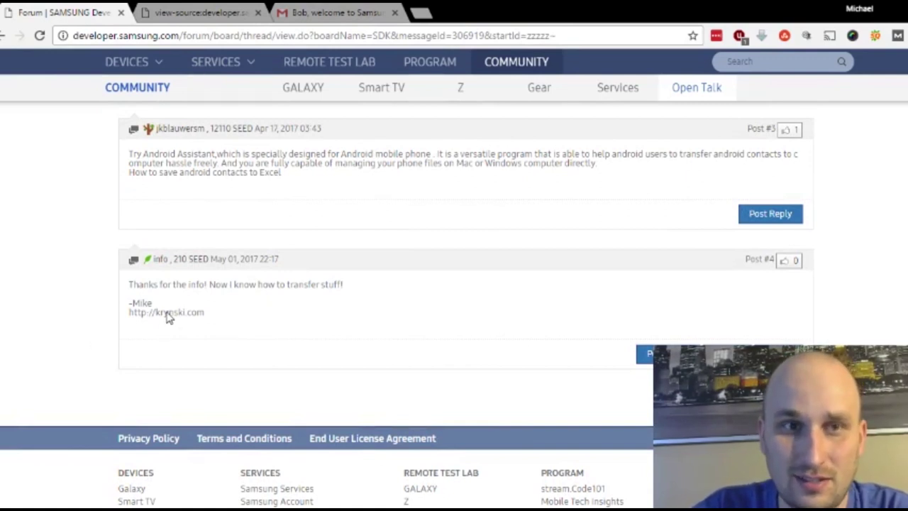
key("ctrl+u")
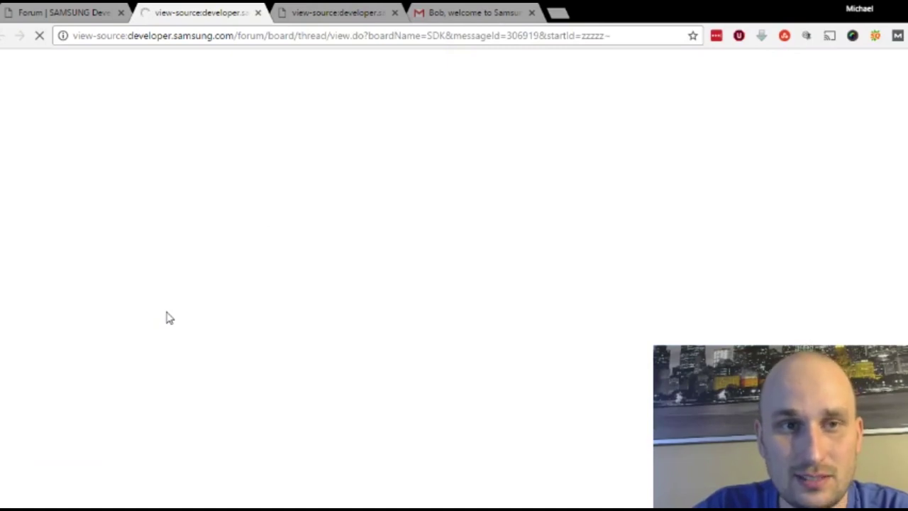
key("ctrl+f")
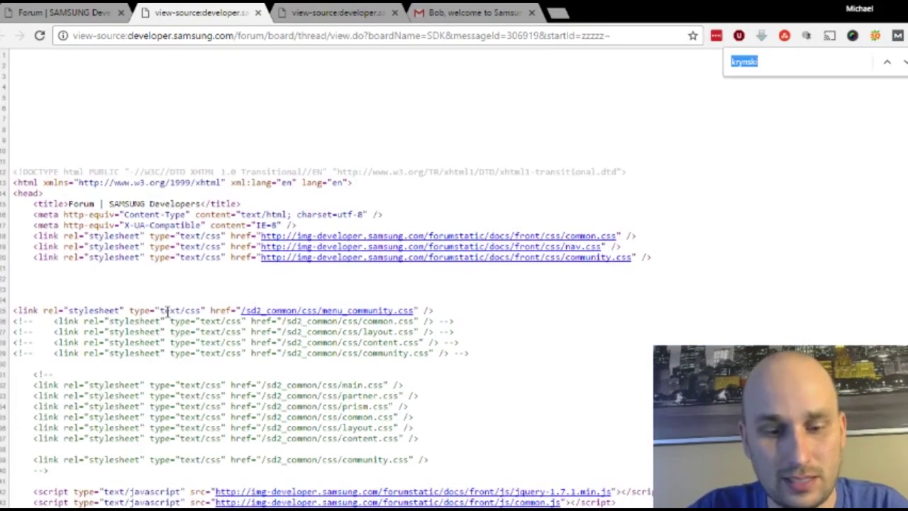
type("do")
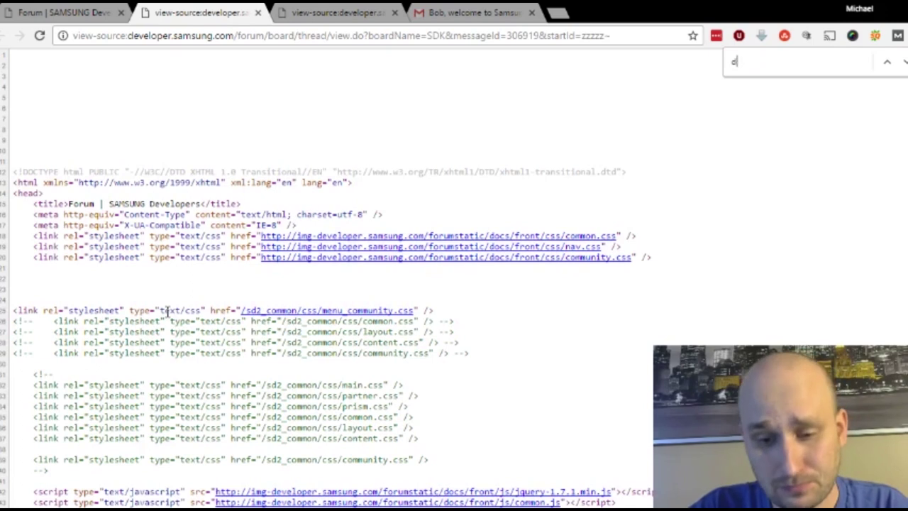
key("BackSpace")
key("BackSpace")
type("krynski")
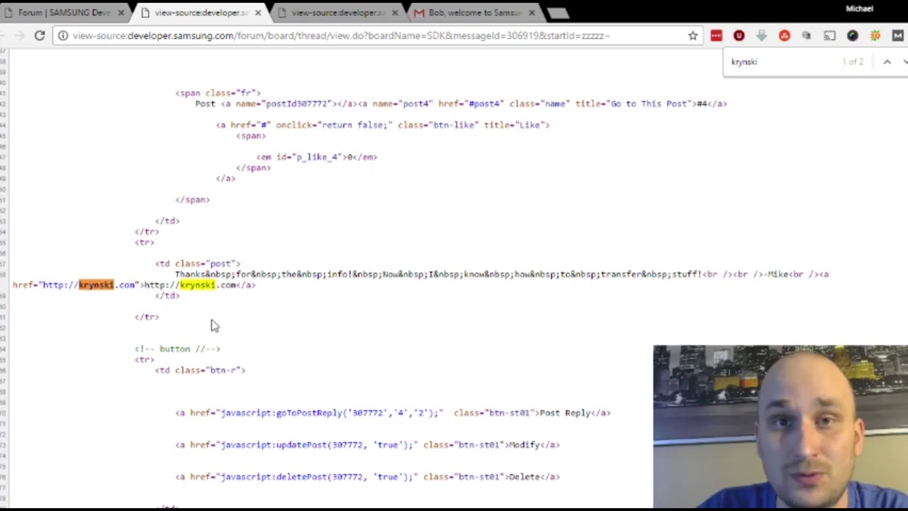
Step: Close the view-source tab to return to the thread showing Post #4 with its signature link
left_click(258, 13)
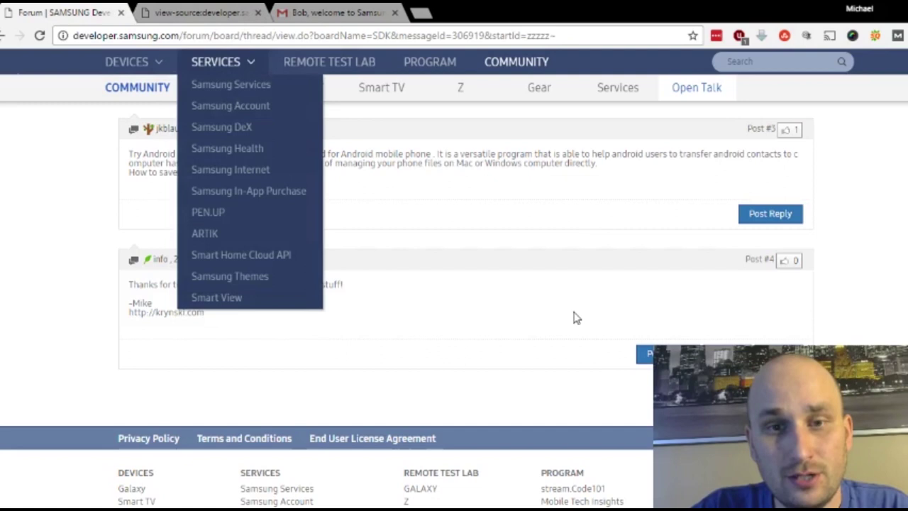